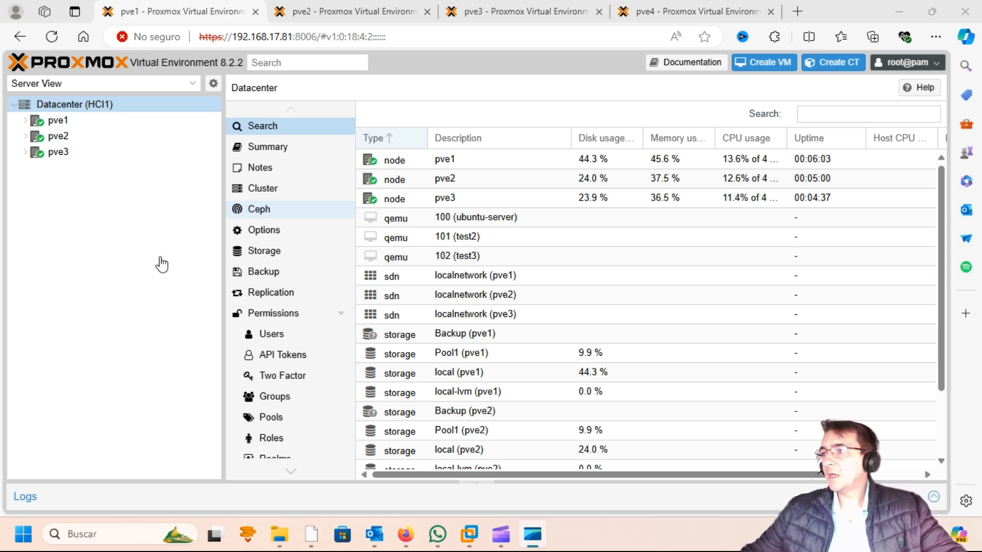
# Step: Examine the disk lists of nodes pve1 and pve2, checking the usage of /dev/sdc on each
pyautogui.click(51, 121)
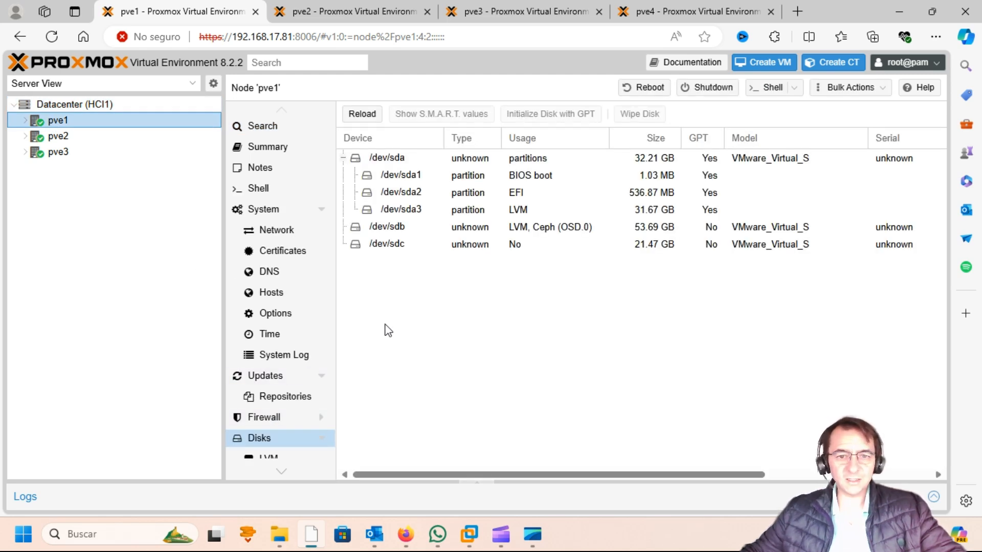
pyautogui.click(395, 248)
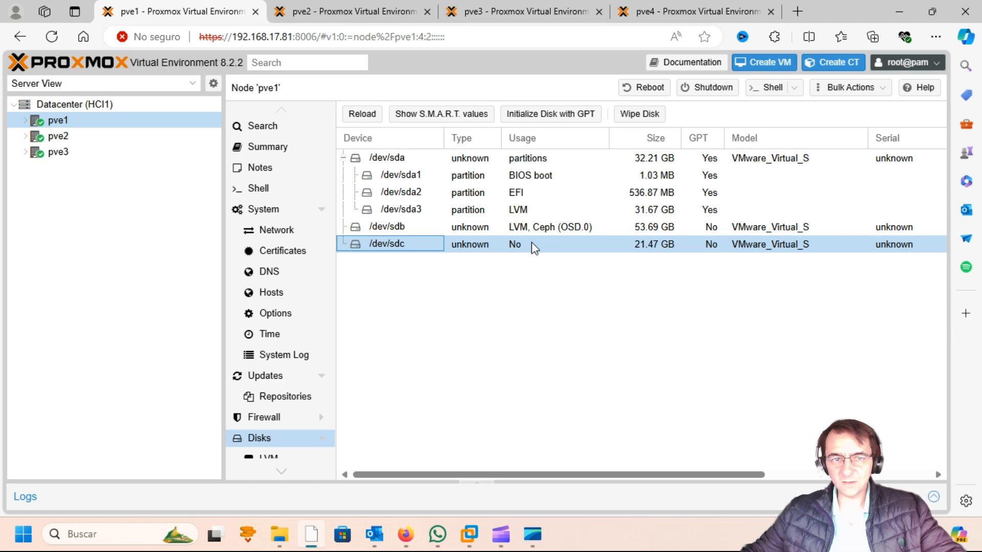
pyautogui.click(366, 14)
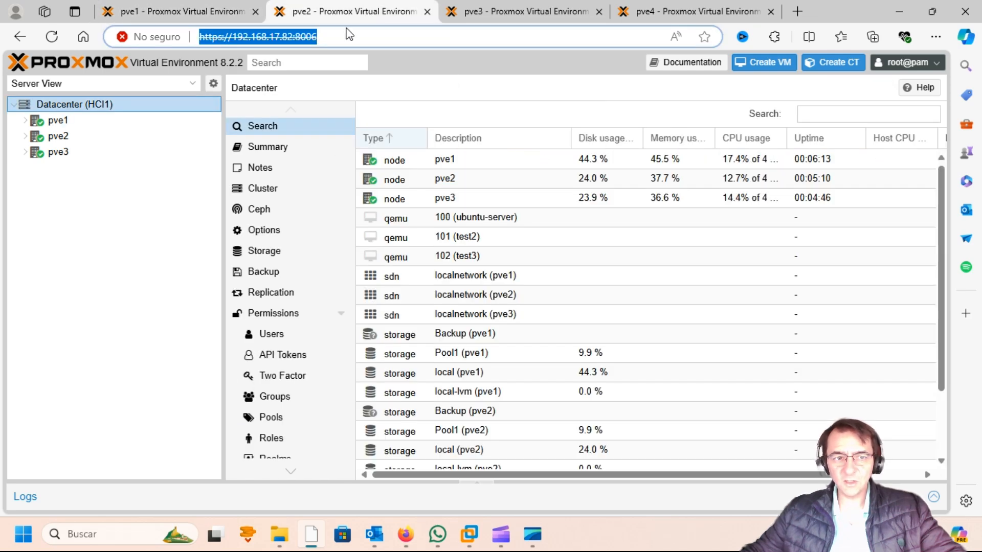
pyautogui.click(60, 141)
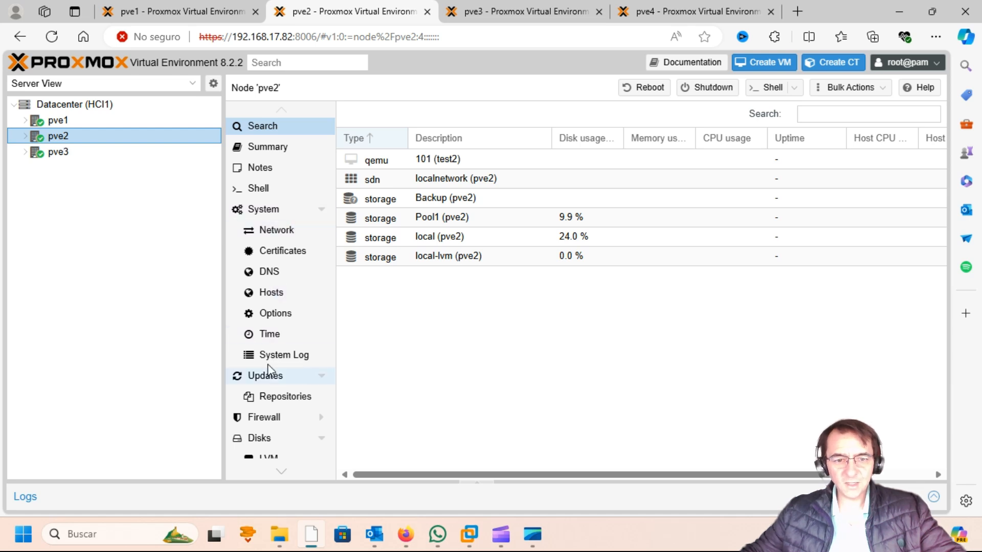
pyautogui.click(261, 438)
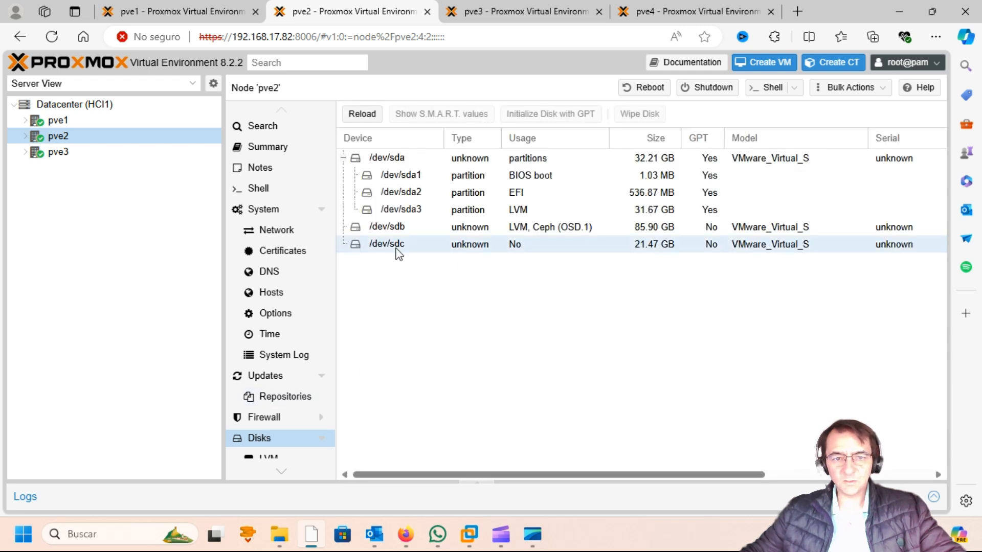
# Step: Examine the disk list of node pve3 in its own browser session, checking the usage of /dev/sdc
pyautogui.click(488, 17)
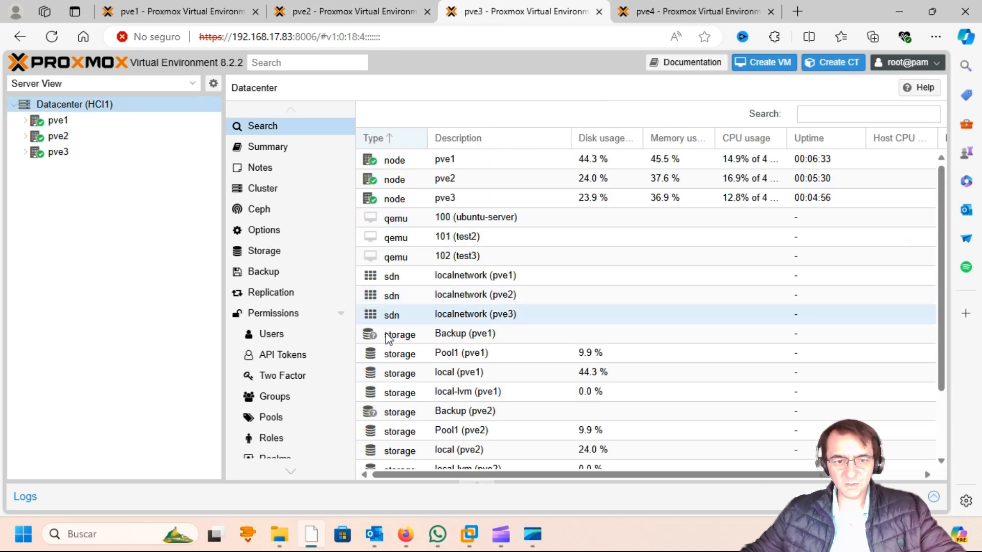
pyautogui.scroll(-3, 273, 325)
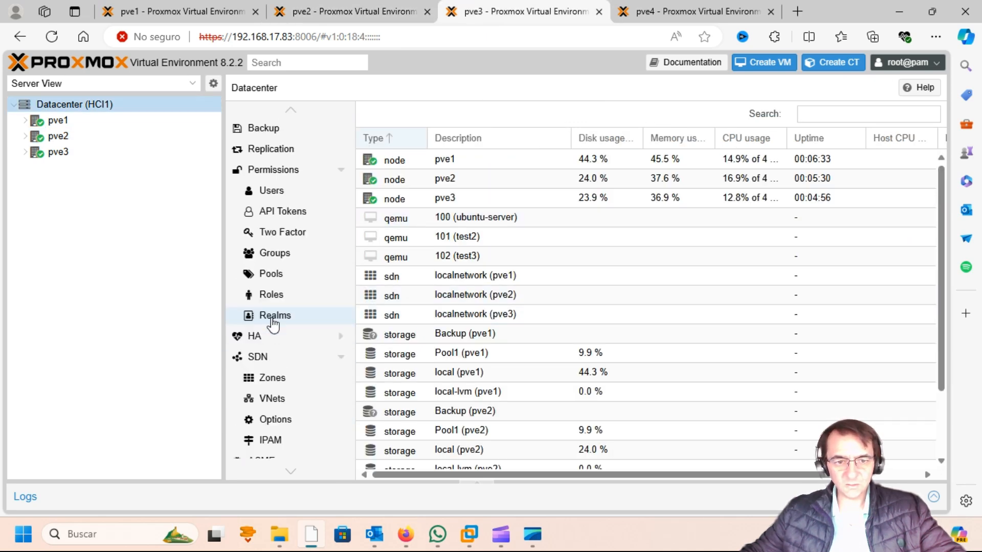
pyautogui.scroll(3, 256, 352)
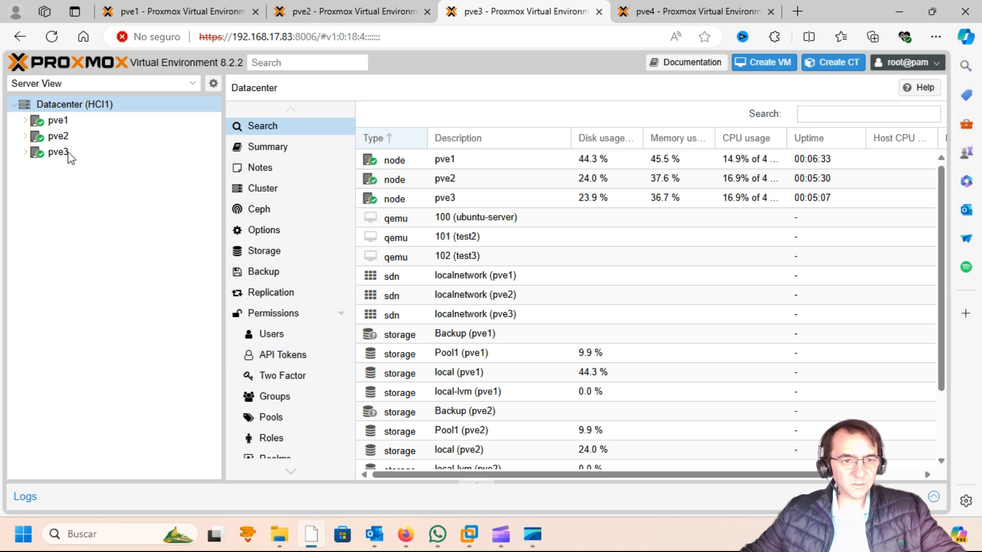
pyautogui.click(45, 134)
pyautogui.click(53, 156)
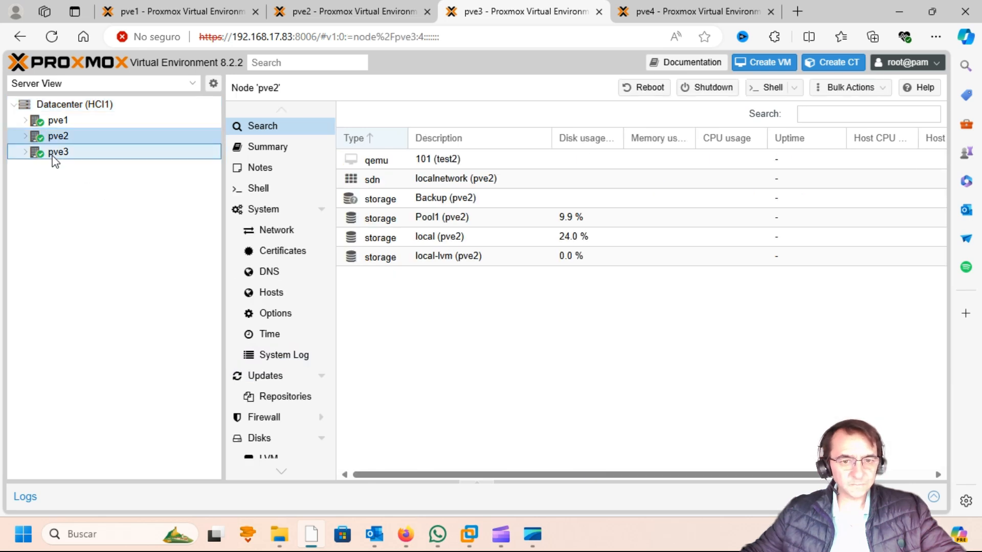
pyautogui.click(263, 439)
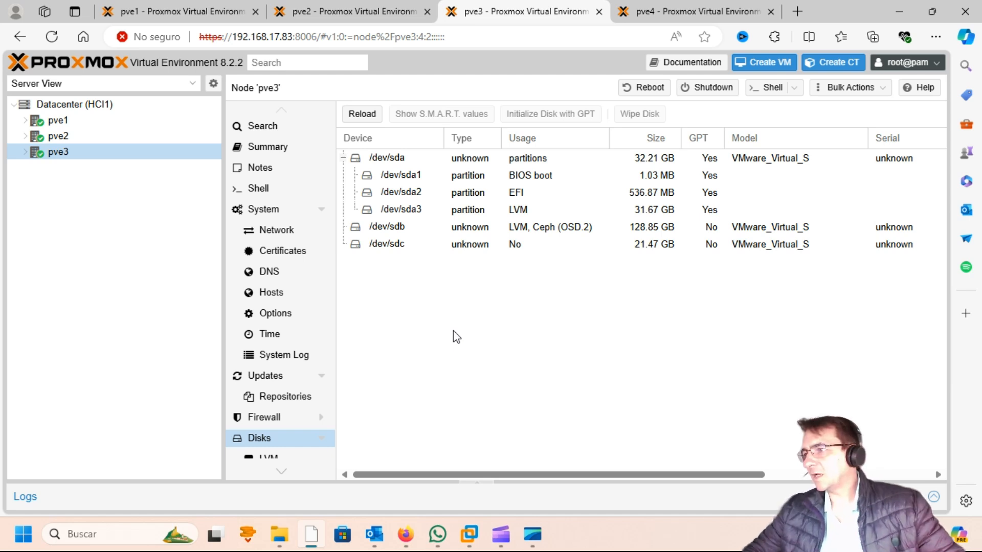
# Step: Create a Ceph OSD on node pve1 from disk /dev/sdc and view the creation task's output
pyautogui.click(151, 12)
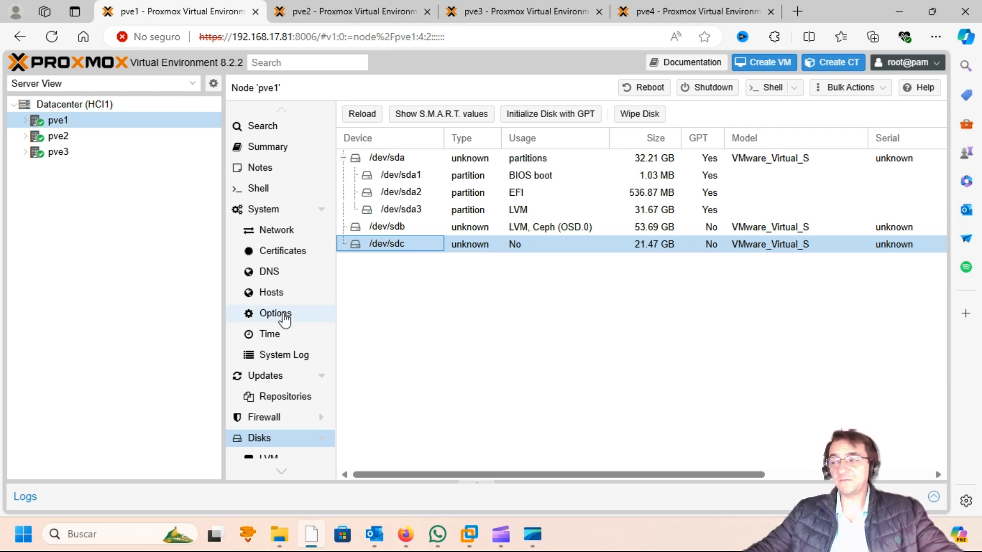
pyautogui.scroll(-5, 285, 308)
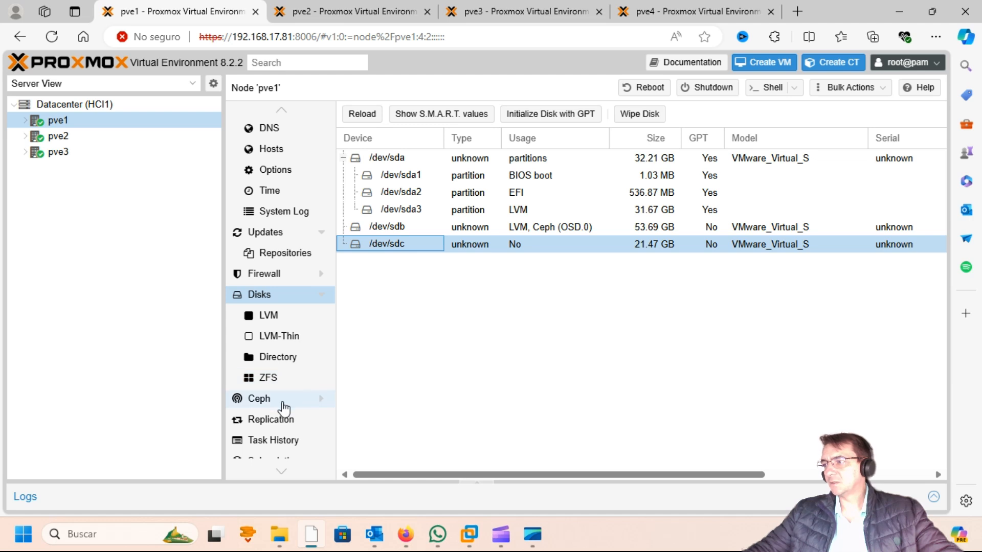
pyautogui.click(284, 407)
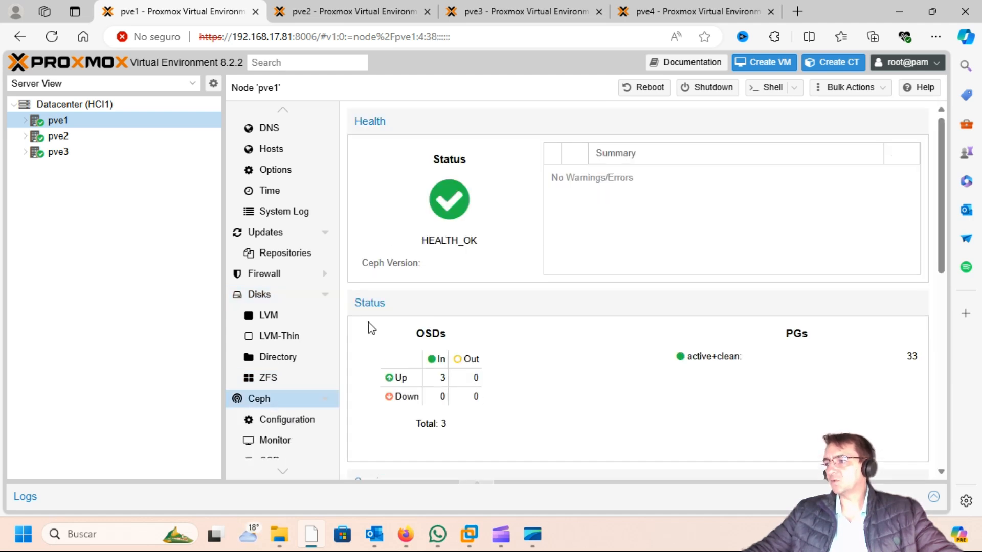
pyautogui.scroll(-5, 279, 313)
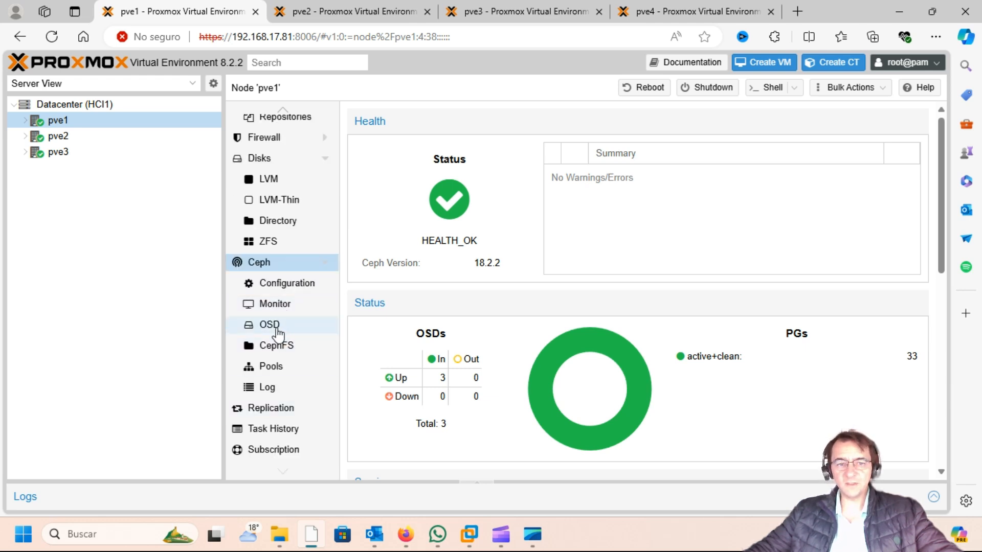
pyautogui.click(277, 334)
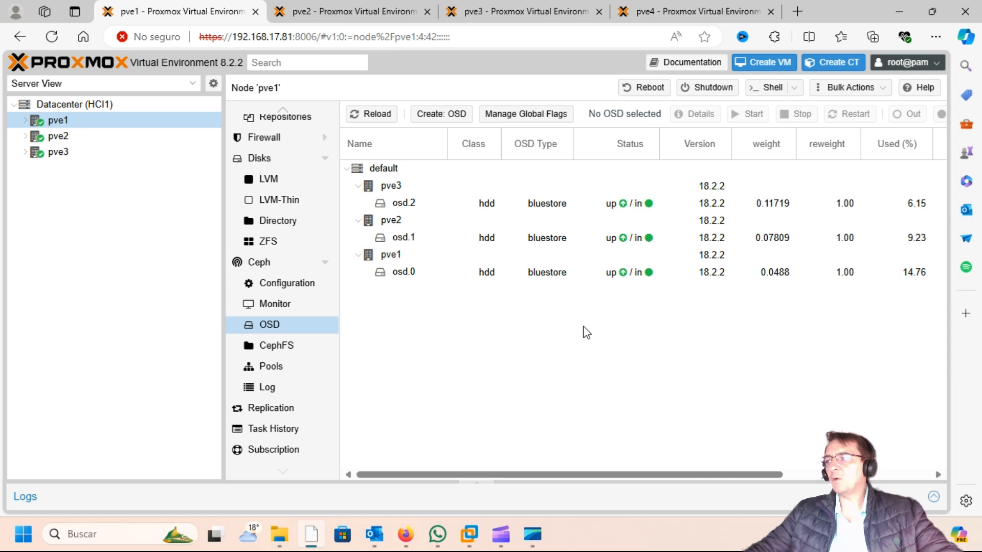
pyautogui.click(443, 113)
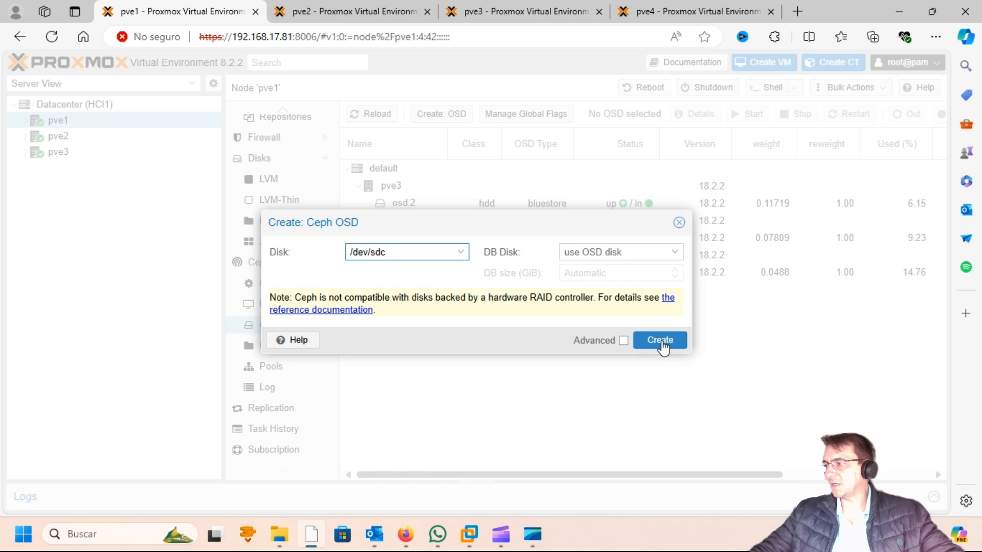
pyautogui.click(663, 341)
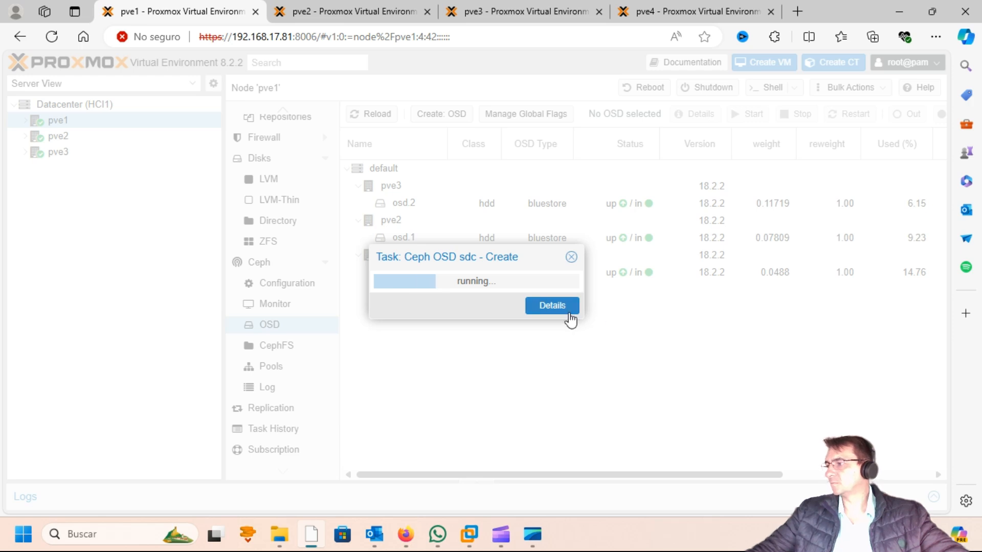
pyautogui.click(565, 308)
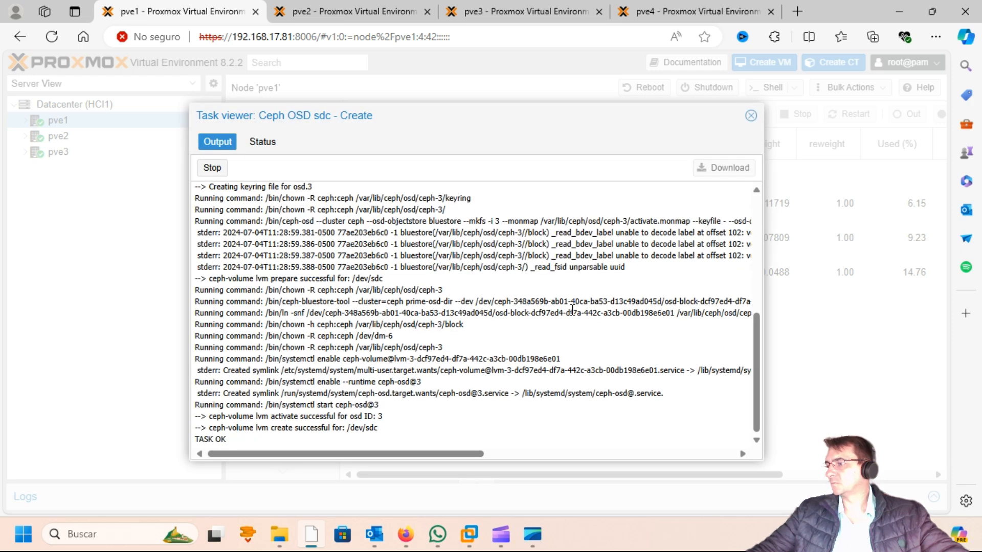
pyautogui.click(750, 115)
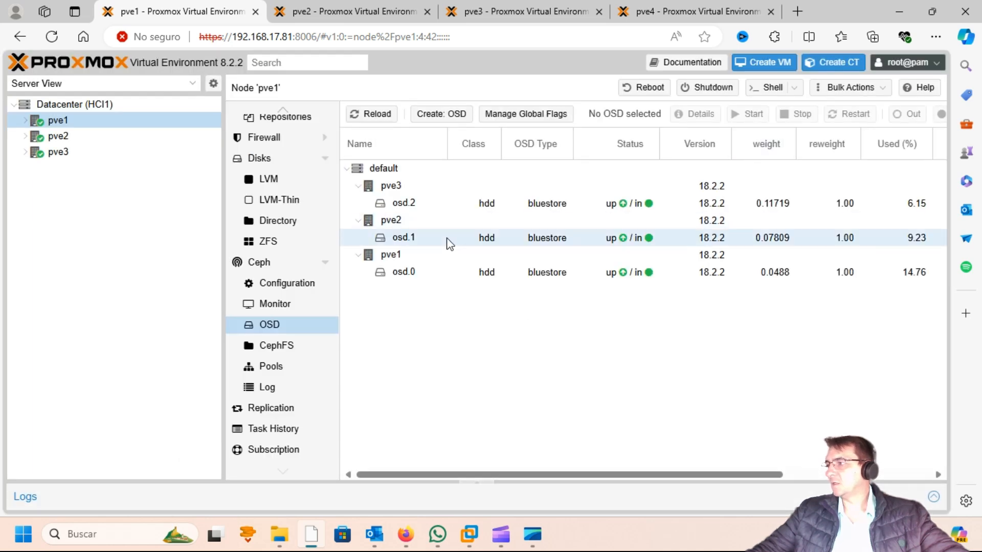
# Step: Refresh the Ceph OSD list on pve1 repeatedly to check the status of the newly added OSD
pyautogui.click(377, 116)
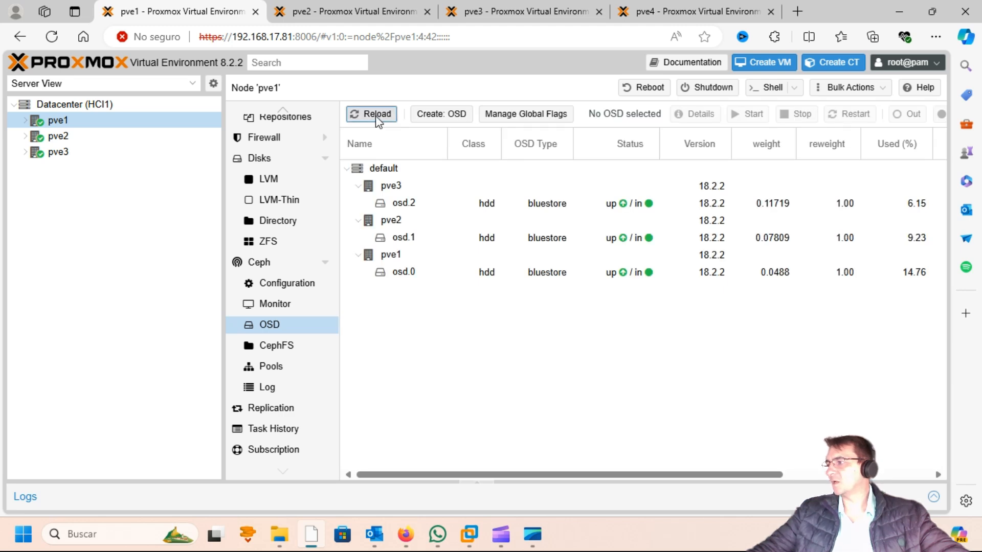
pyautogui.click(377, 118)
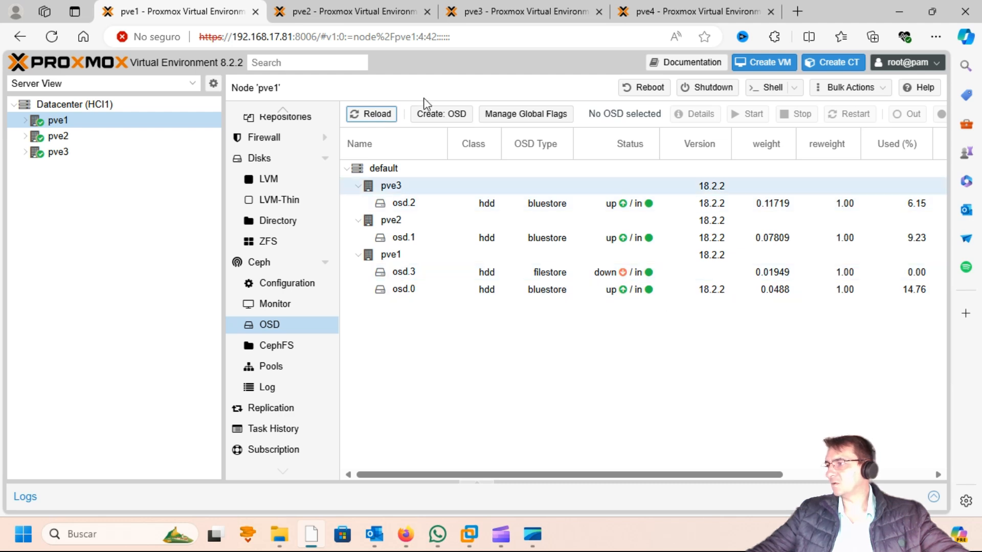
pyautogui.click(378, 113)
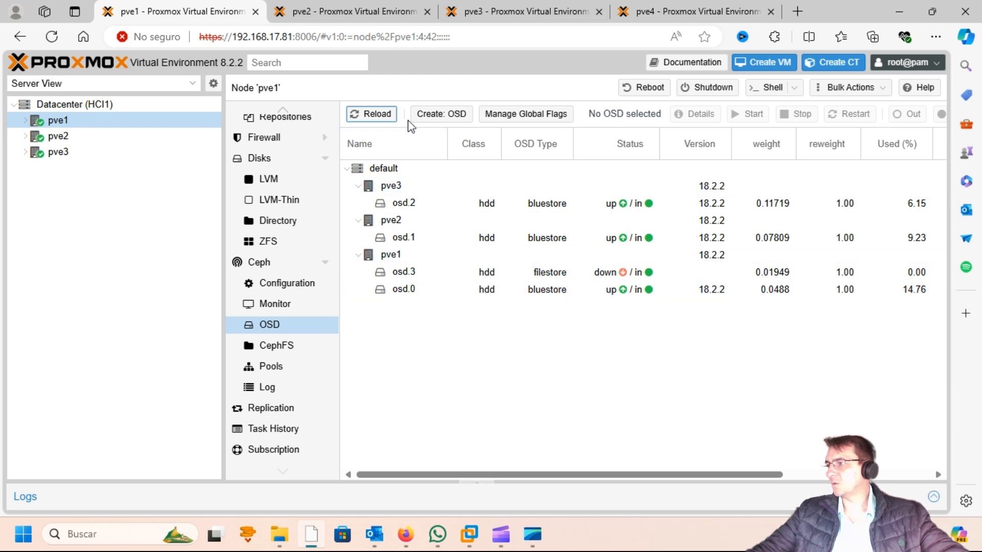
pyautogui.click(379, 114)
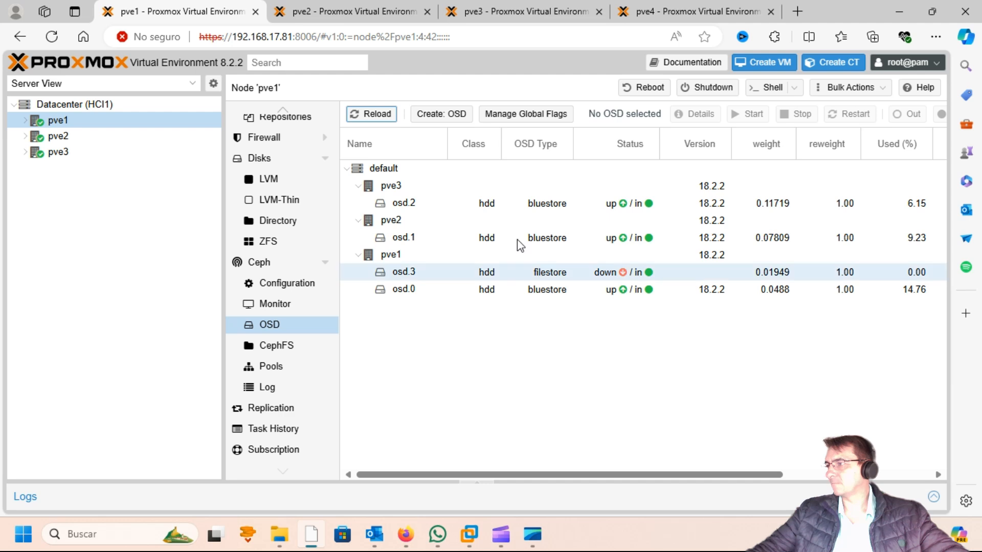
pyautogui.click(378, 115)
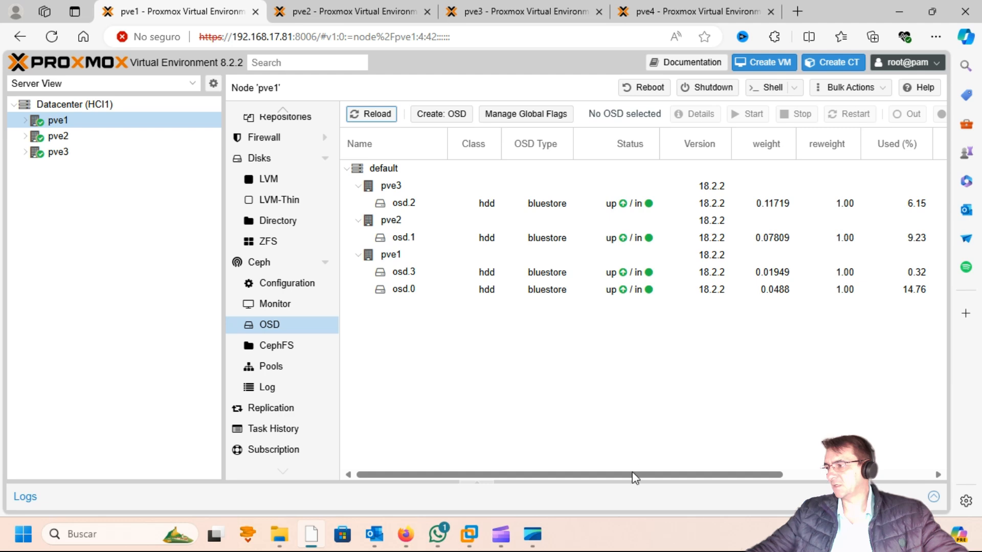
# Step: Check the new OSD's total size and examine the Ceph health and placement group states on pve1
pyautogui.moveTo(638, 479); pyautogui.dragTo(833, 476)
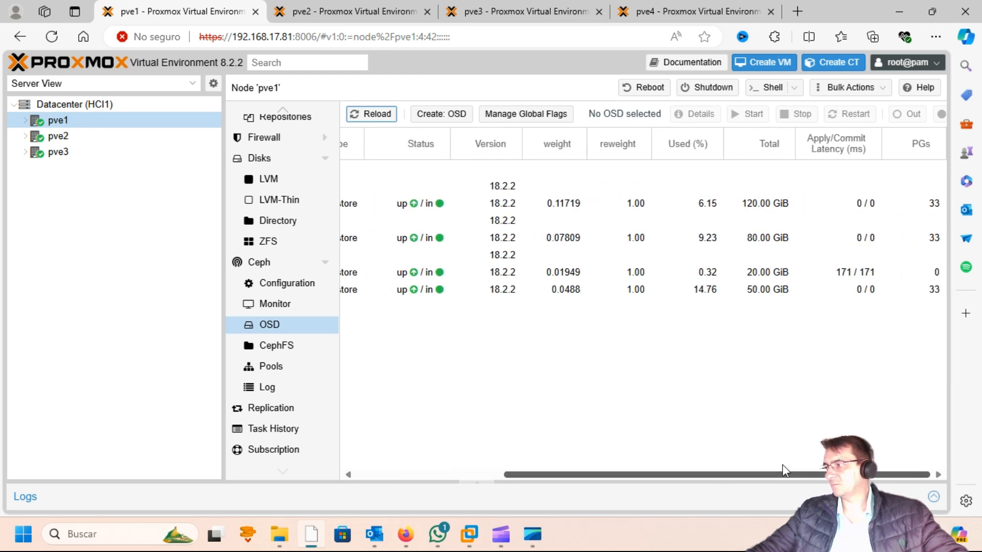
pyautogui.click(749, 273)
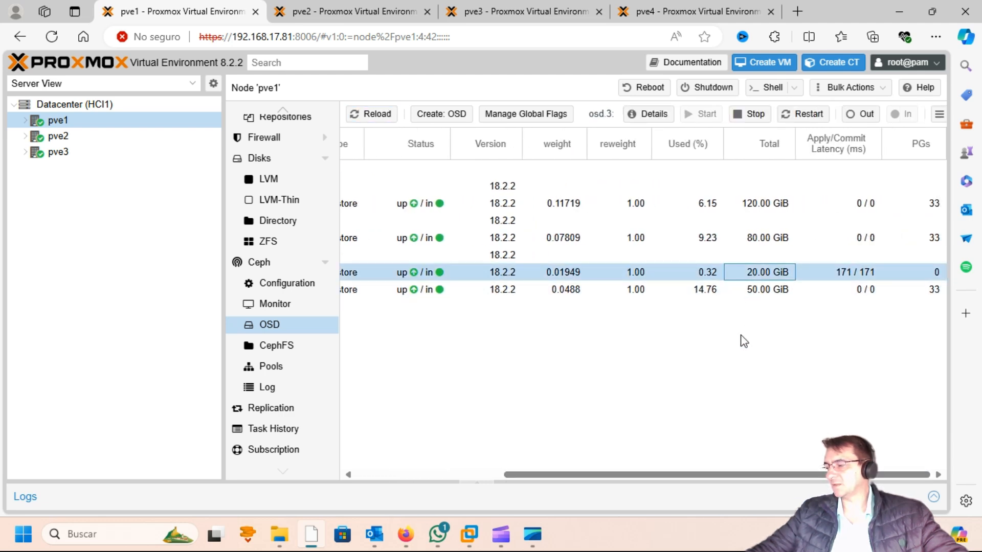
pyautogui.moveTo(650, 475); pyautogui.dragTo(465, 437)
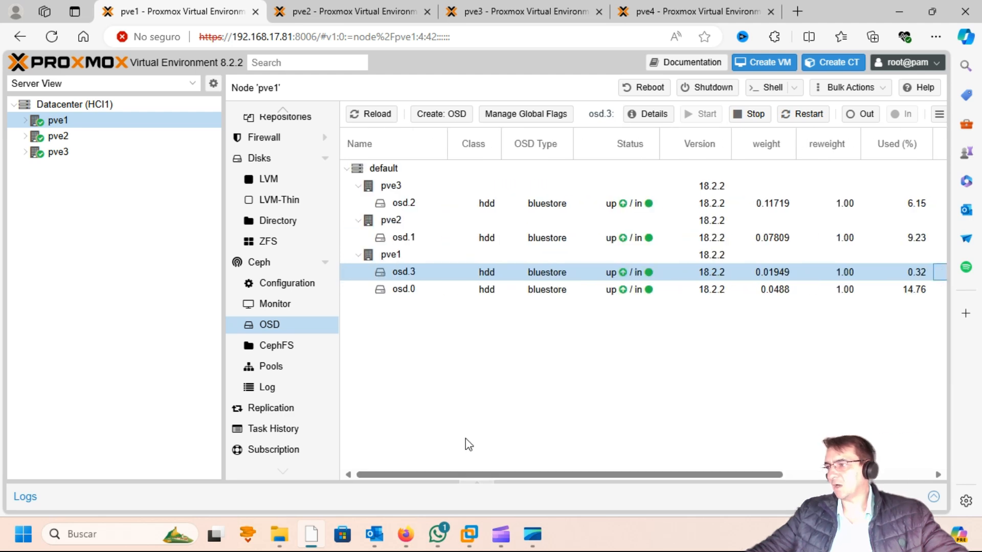
pyautogui.click(259, 263)
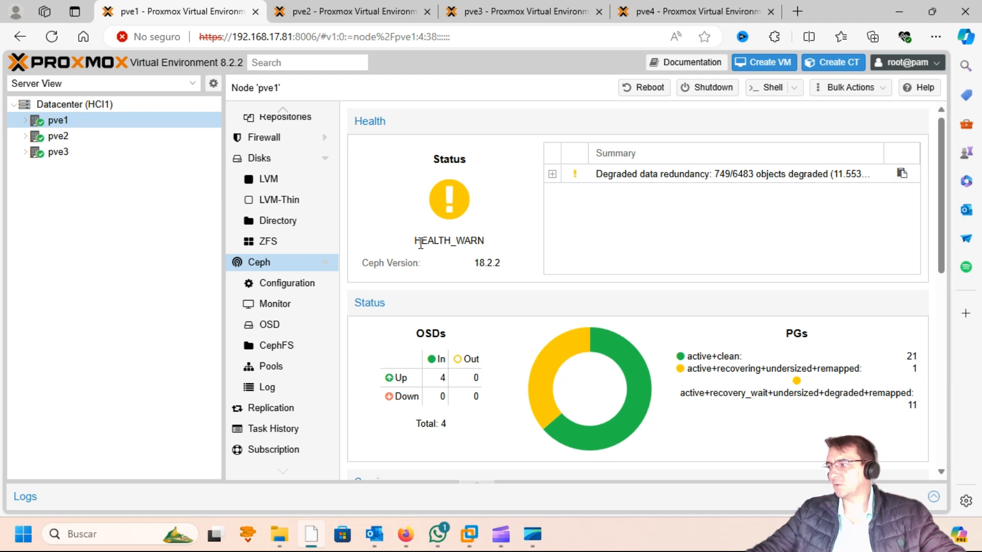
pyautogui.moveTo(689, 368); pyautogui.dragTo(859, 372)
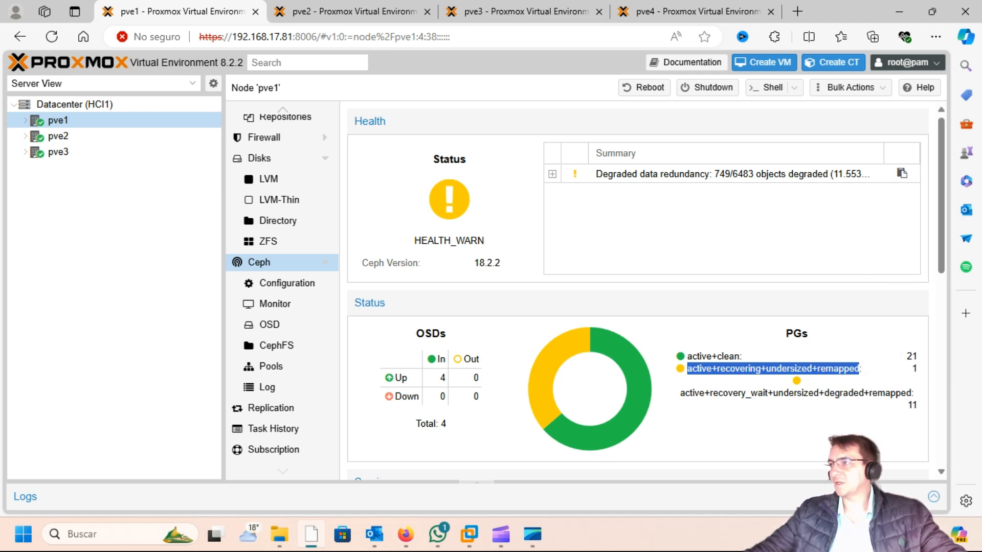
# Step: Create a Ceph OSD on node pve2 from disk /dev/sdc and view the creation task's output
pyautogui.click(375, 14)
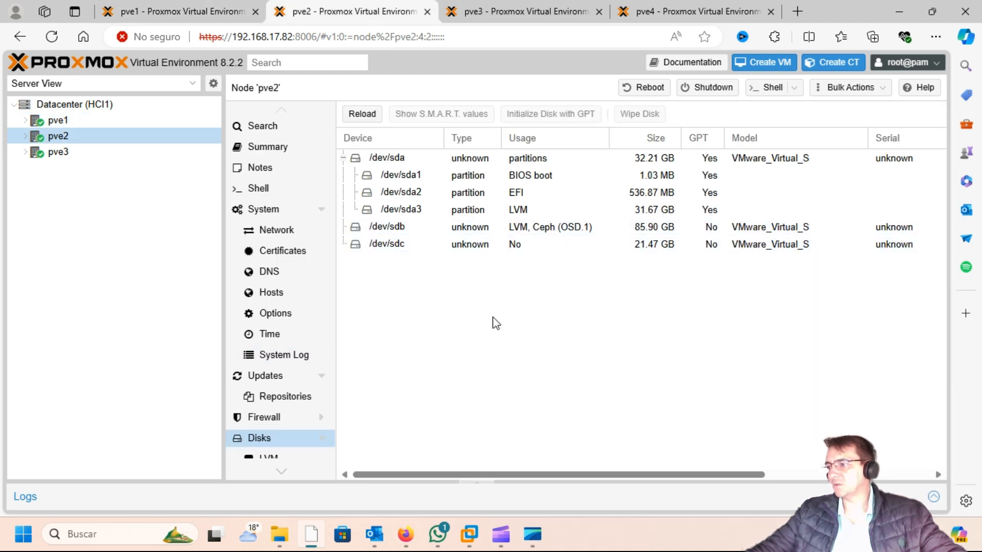
pyautogui.scroll(-3, 298, 409)
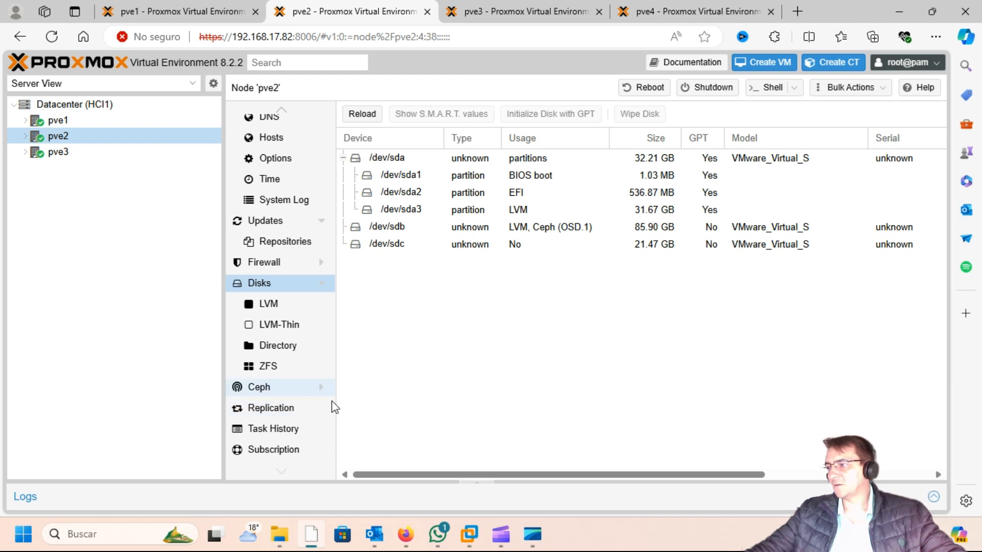
pyautogui.click(332, 404)
pyautogui.scroll(-2, 315, 404)
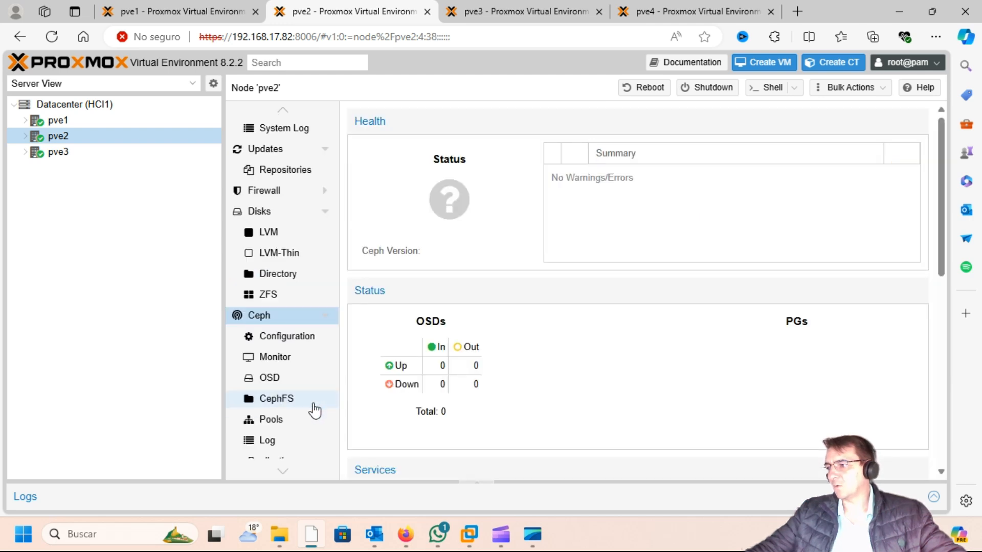
pyautogui.click(276, 387)
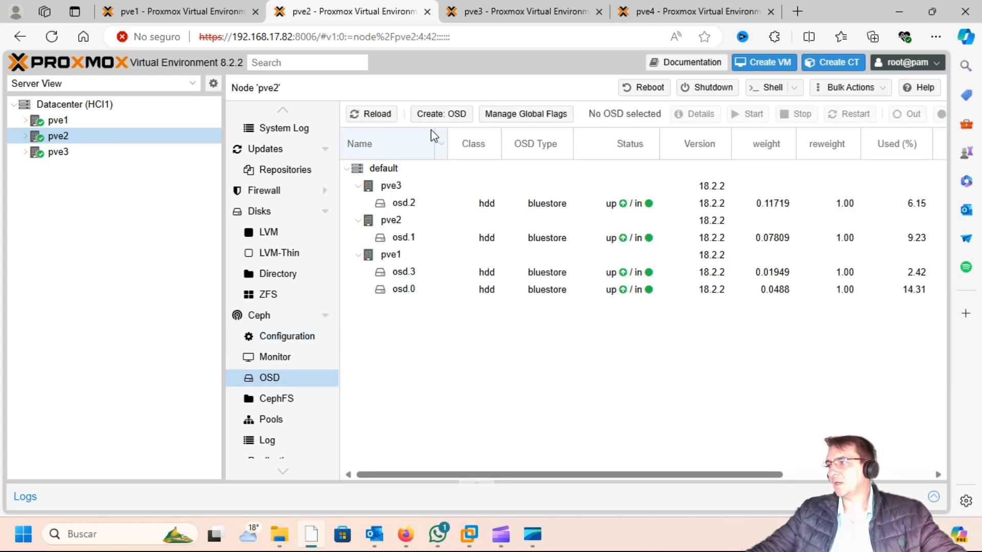
pyautogui.click(440, 122)
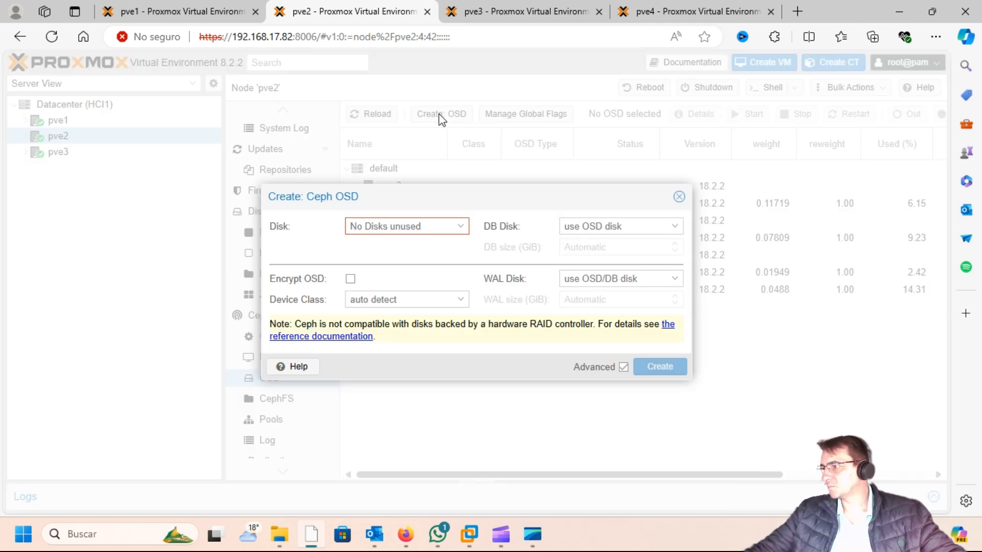
pyautogui.click(623, 367)
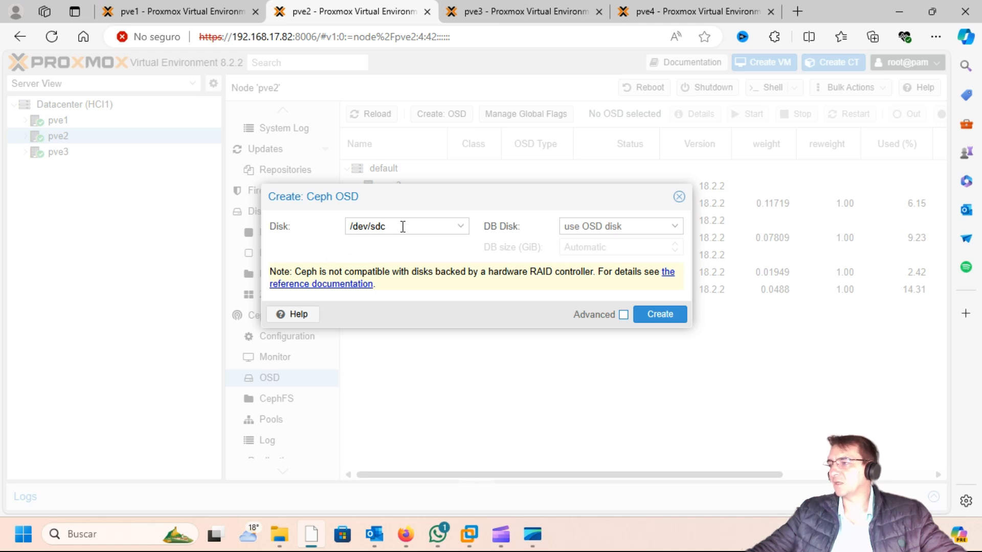
pyautogui.click(665, 314)
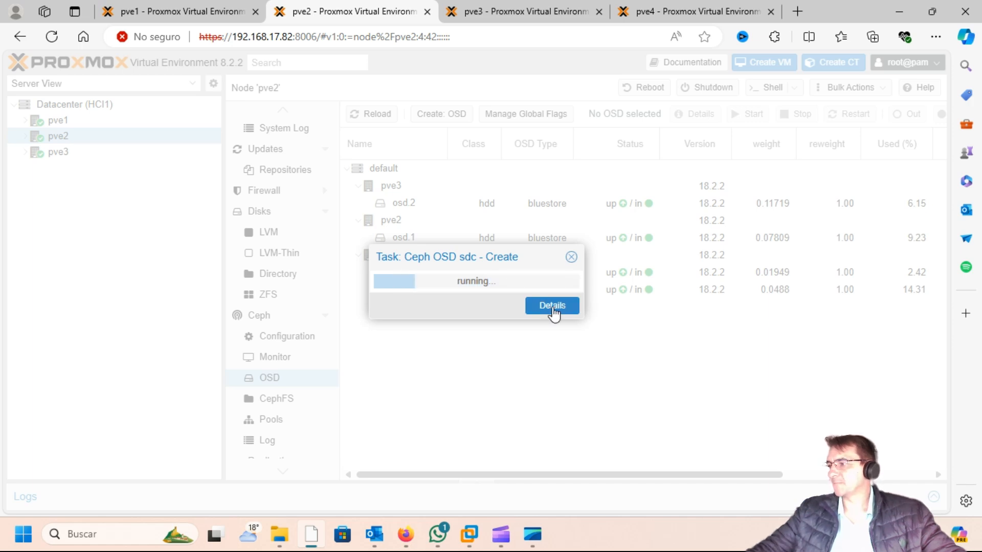
pyautogui.click(553, 308)
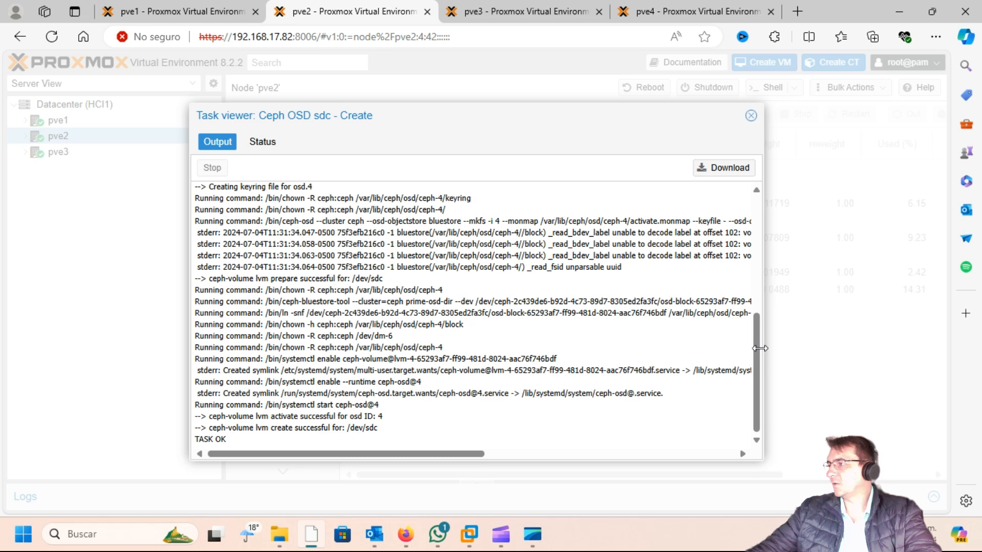
pyautogui.click(750, 116)
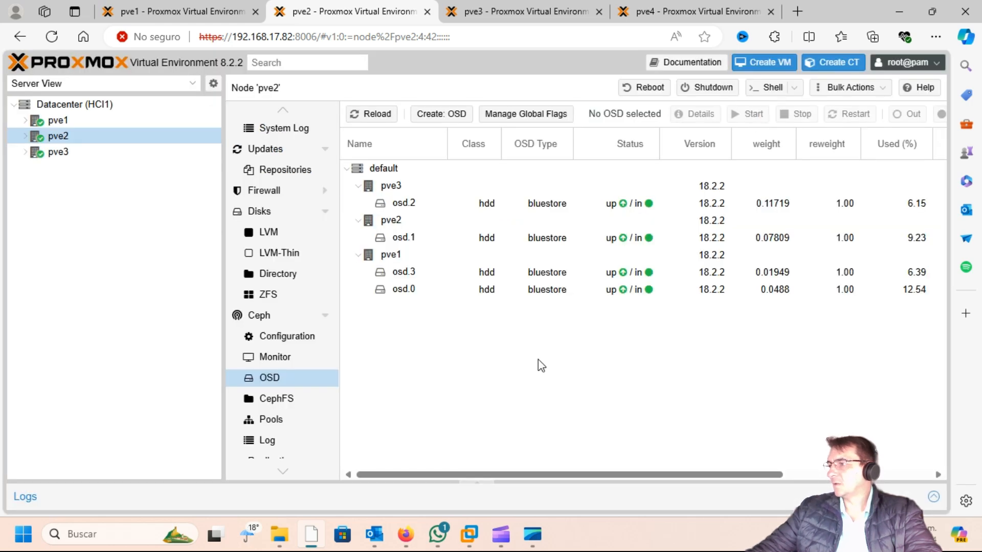
# Step: Refresh the Ceph OSD list on pve2 repeatedly to check the new OSD's status, and examine the Ceph health and placement group states
pyautogui.click(377, 116)
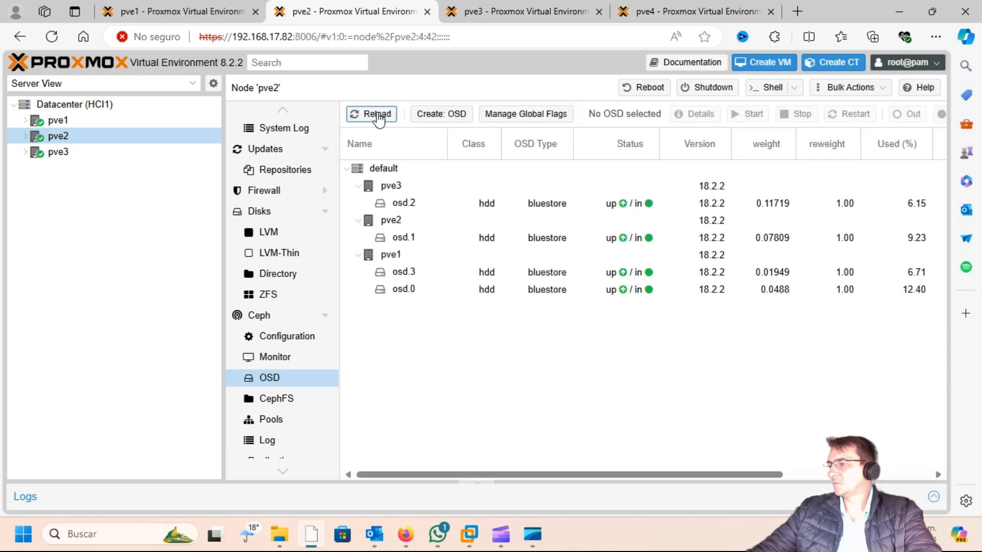
pyautogui.click(377, 115)
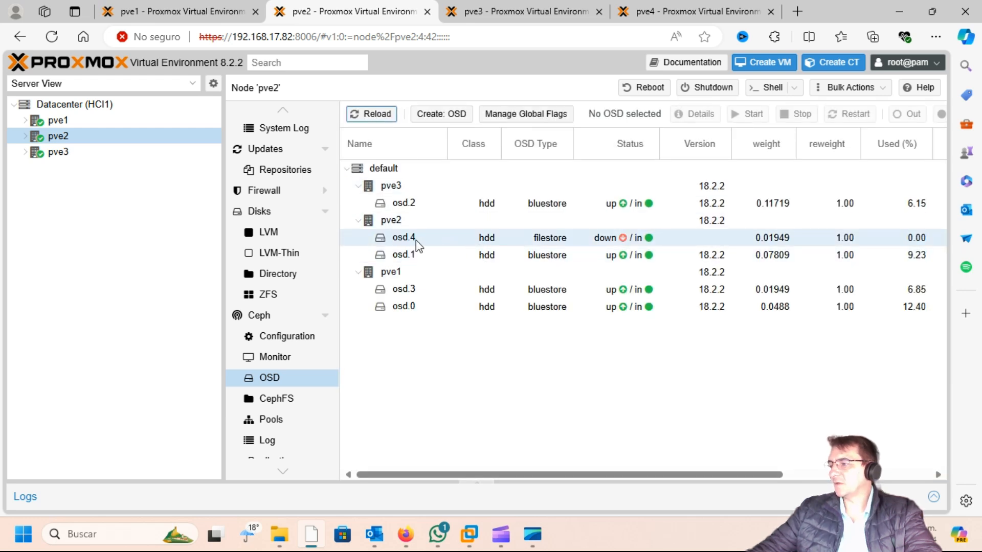
pyautogui.click(382, 114)
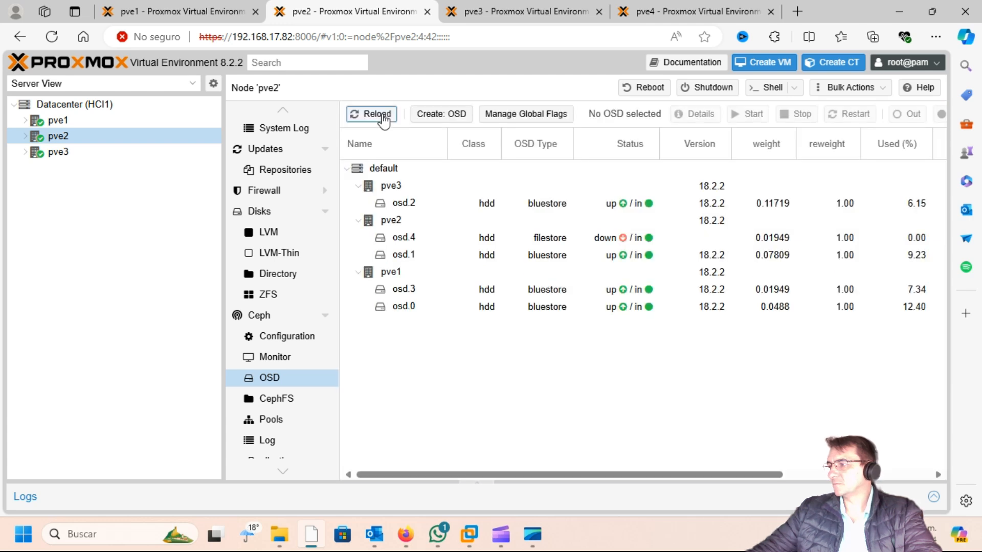
pyautogui.click(383, 117)
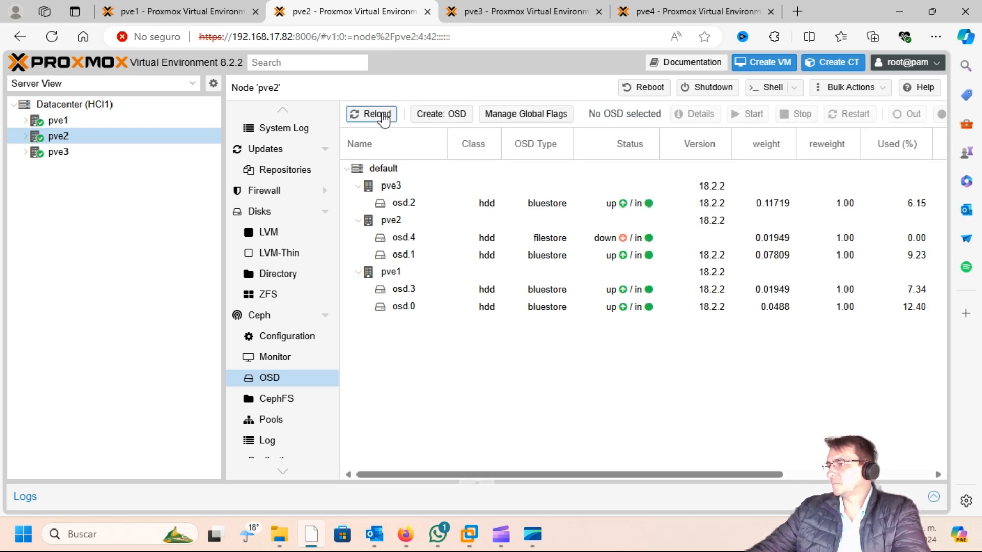
pyautogui.click(384, 116)
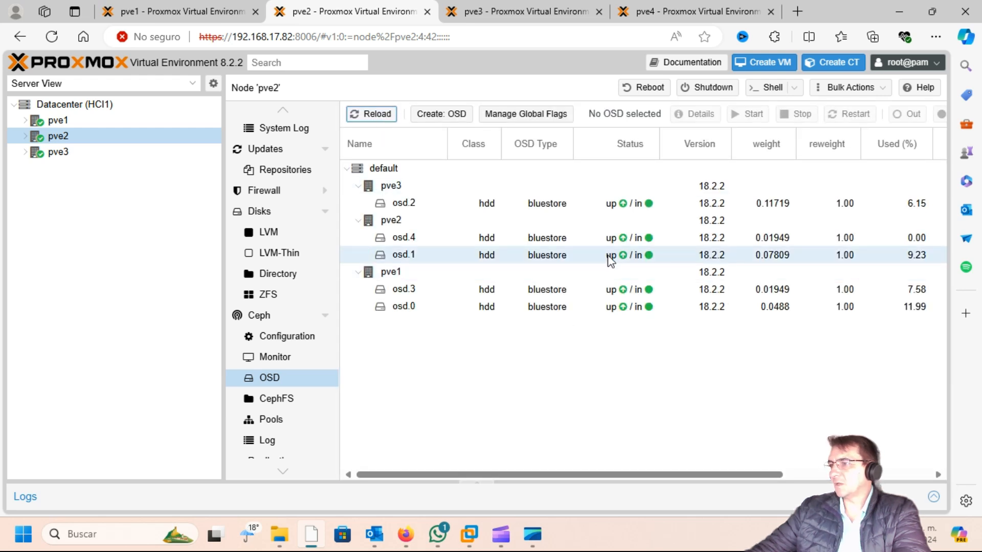
pyautogui.click(265, 319)
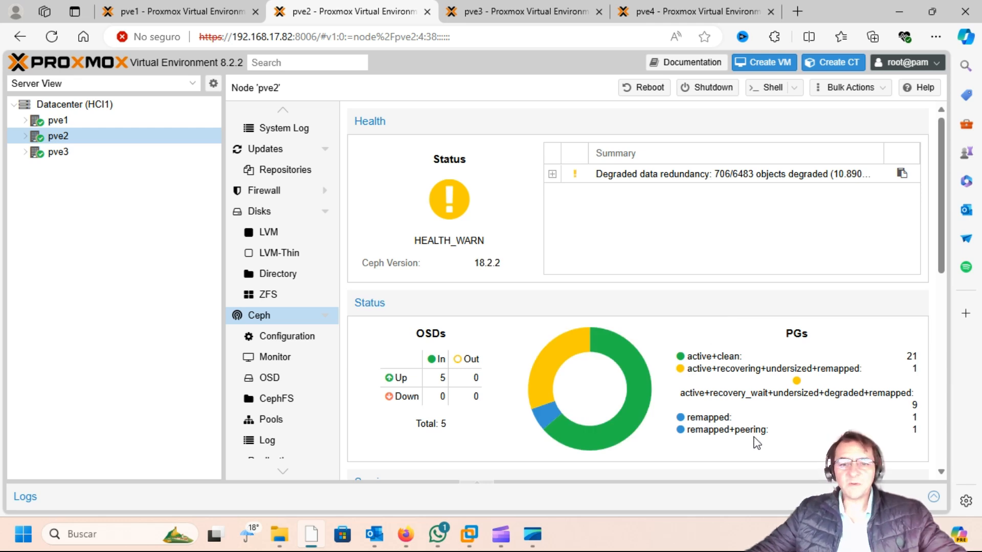
pyautogui.moveTo(565, 424)
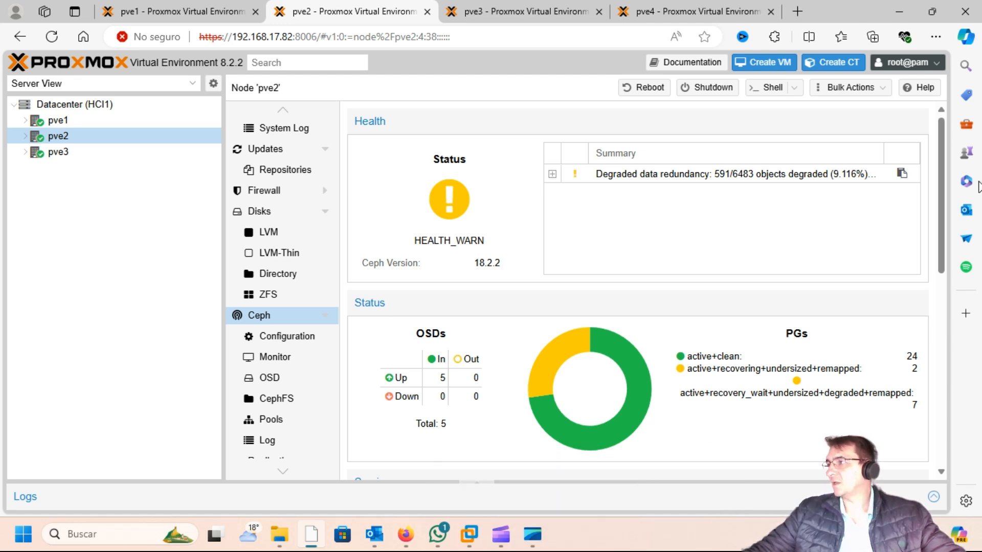
# Step: Create a Ceph OSD on node pve3 from disk /dev/sdc in that node's own browser session
pyautogui.click(495, 15)
pyautogui.click(394, 244)
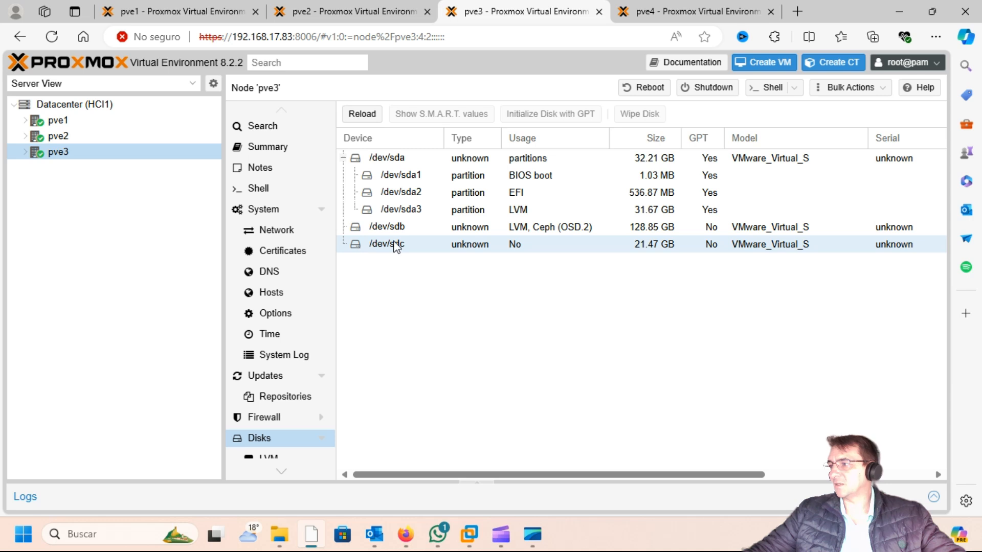
pyautogui.scroll(-3, 307, 373)
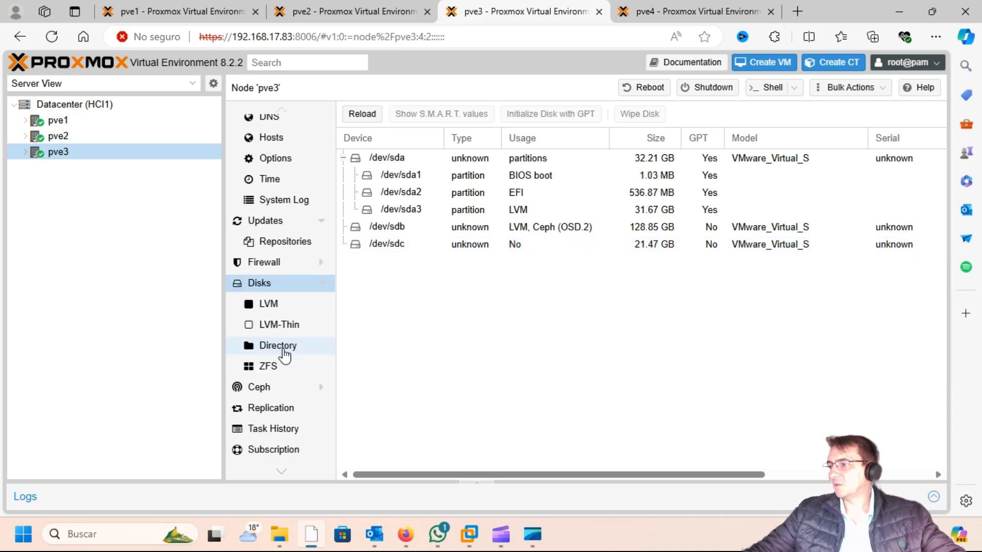
pyautogui.click(267, 388)
pyautogui.scroll(-3, 302, 371)
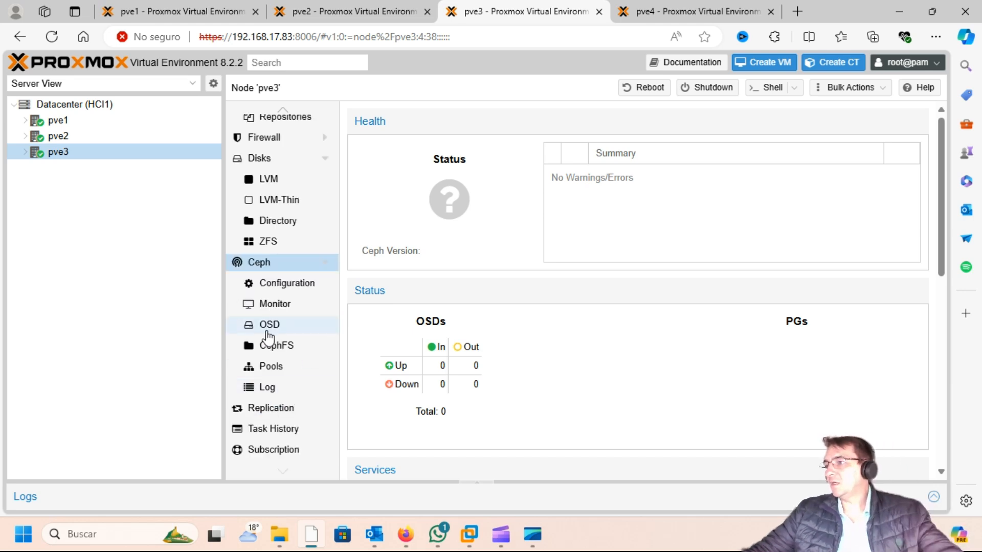
pyautogui.click(275, 327)
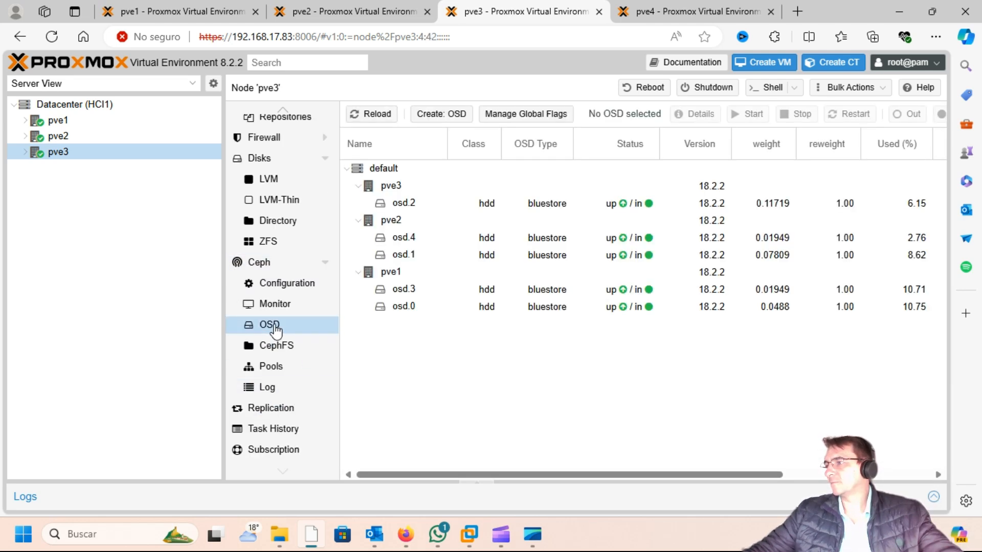
pyautogui.click(428, 120)
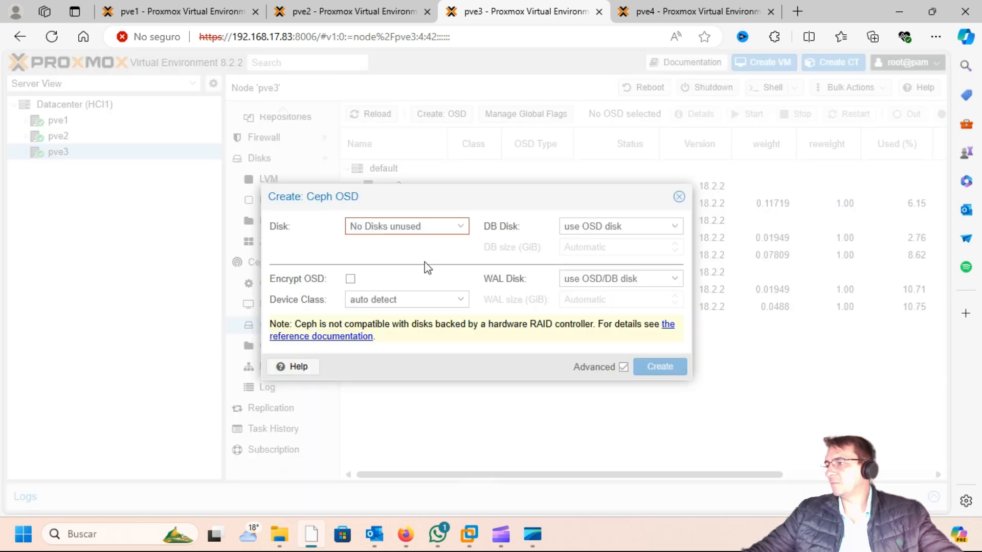
pyautogui.click(623, 367)
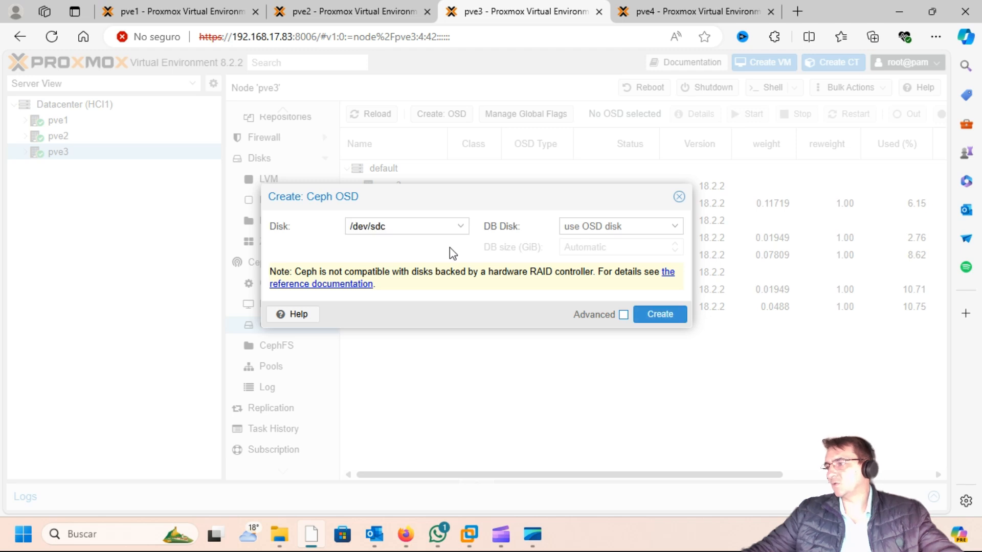
pyautogui.click(660, 315)
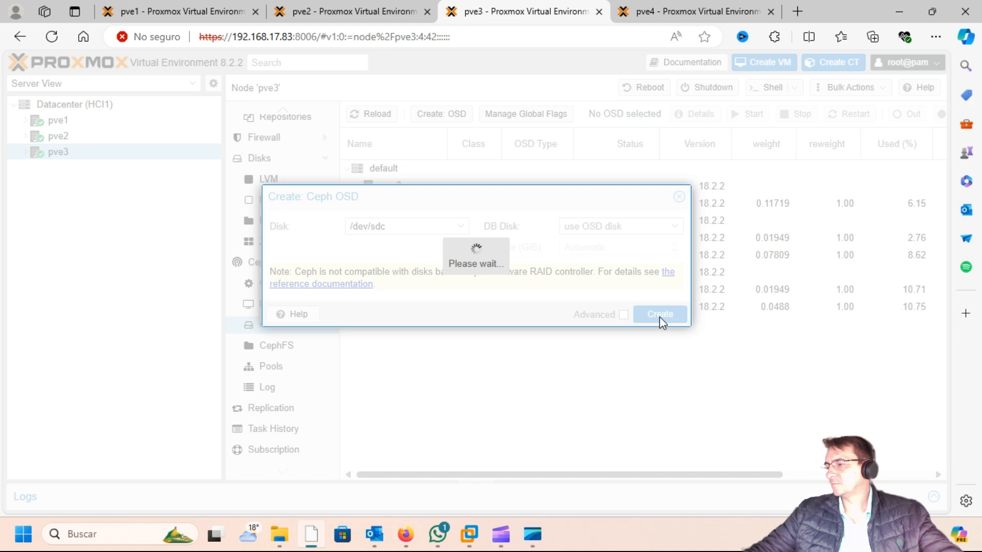
# Step: Examine the detailed output of the OSD creation task on pve3, including the wiping of /dev/sdc, until it ends
pyautogui.click(554, 306)
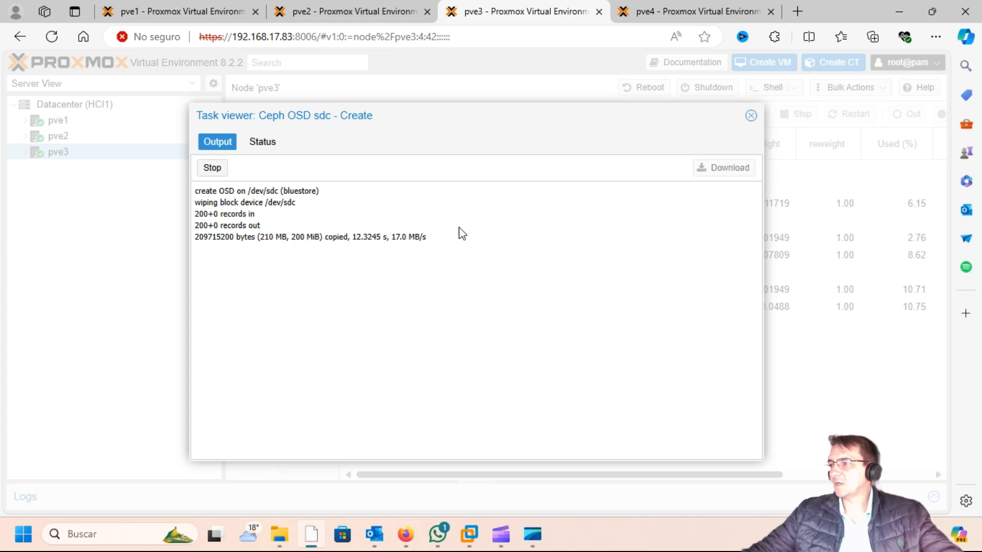
pyautogui.moveTo(195, 203); pyautogui.dragTo(299, 203)
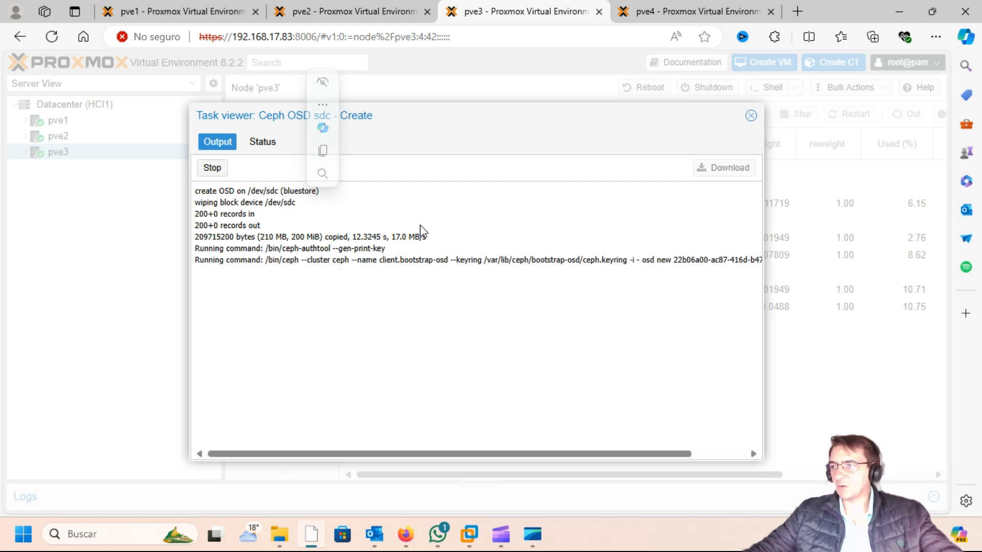
pyautogui.click(513, 143)
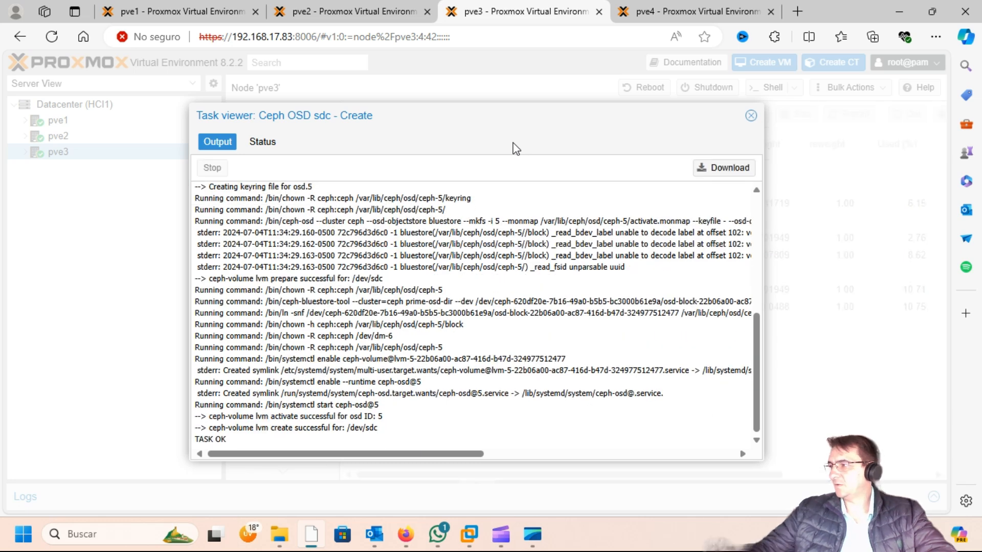
pyautogui.click(751, 116)
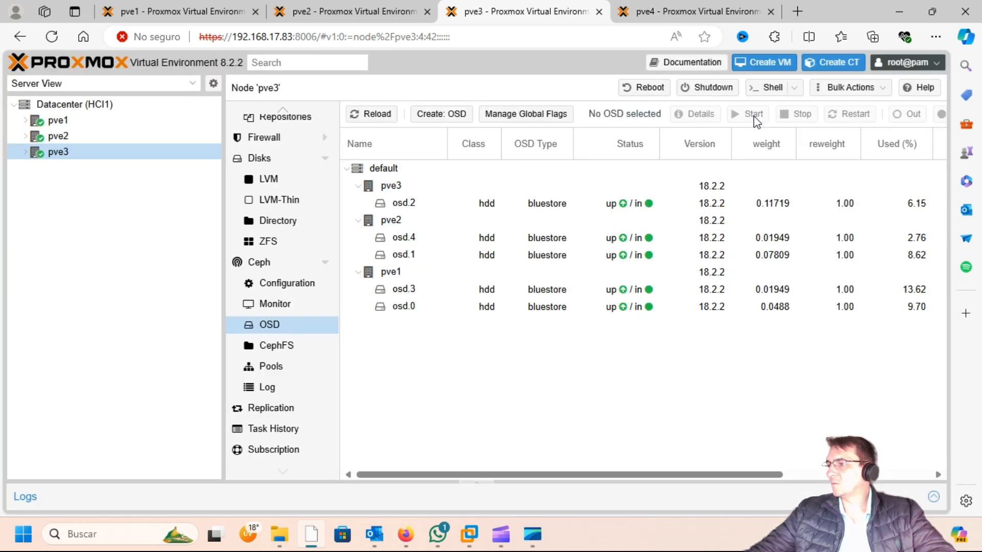
# Step: Examine the Ceph status on pve3, including the details of the degraded data redundancy warning and the placement group chart
pyautogui.click(272, 267)
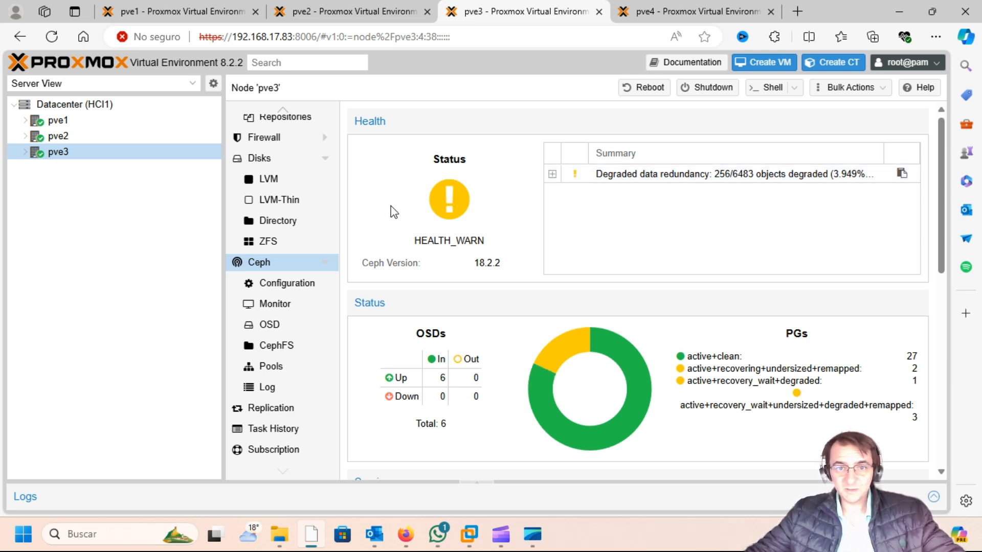
pyautogui.click(553, 175)
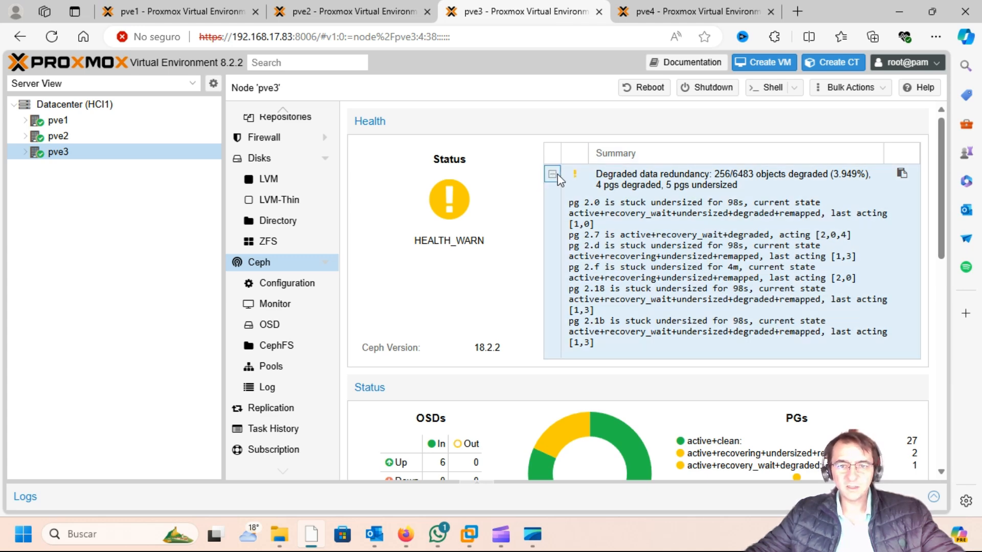
pyautogui.click(552, 175)
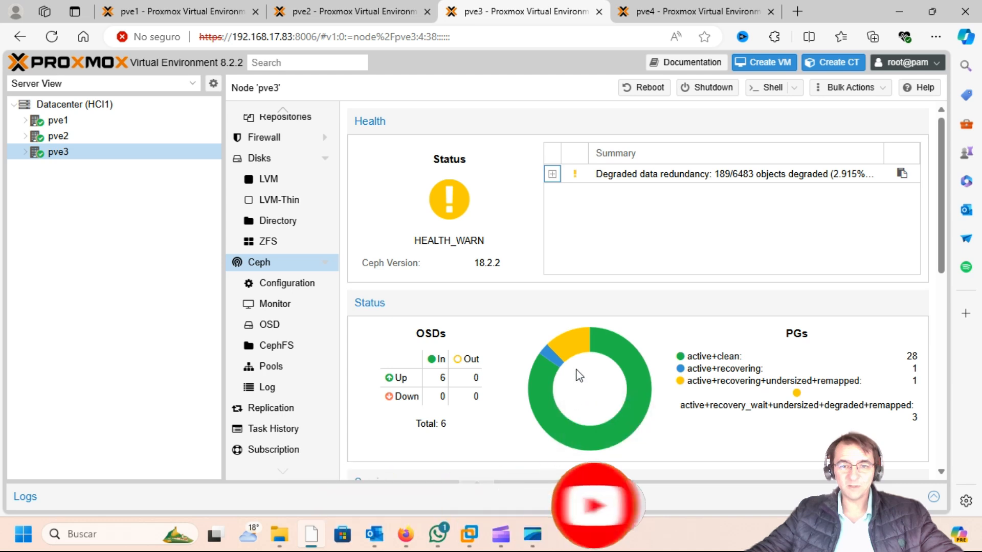
pyautogui.moveTo(550, 356)
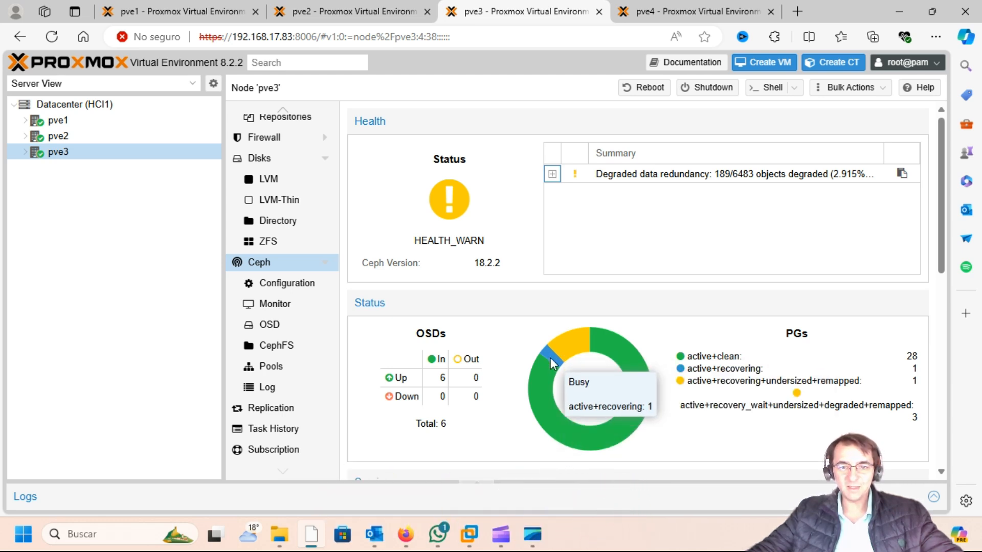
pyautogui.moveTo(578, 339)
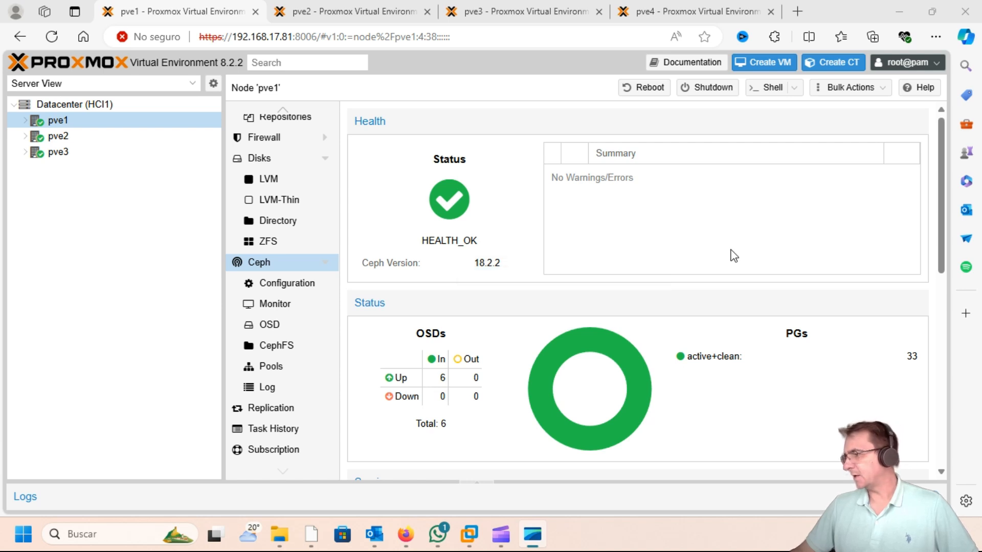
# Step: Check the Ceph storage usage and total capacity on pve1, and expand pve1 in the resource tree
pyautogui.scroll(-6, 734, 255)
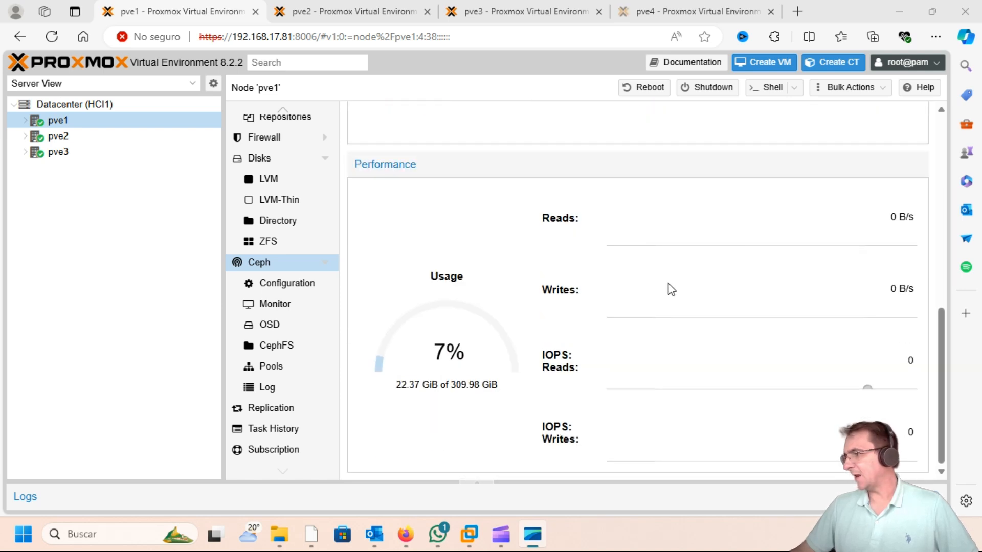
pyautogui.moveTo(451, 384); pyautogui.dragTo(485, 389)
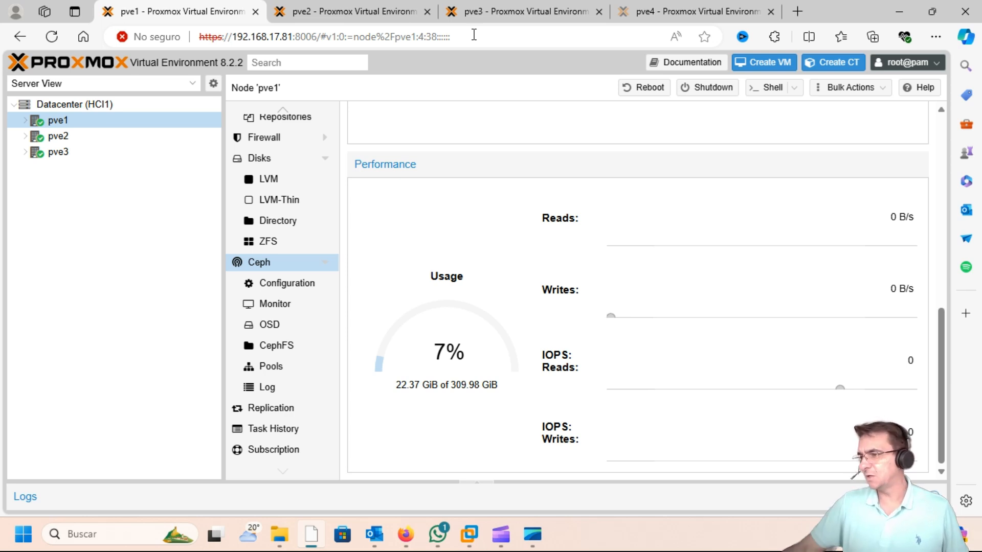
pyautogui.click(25, 121)
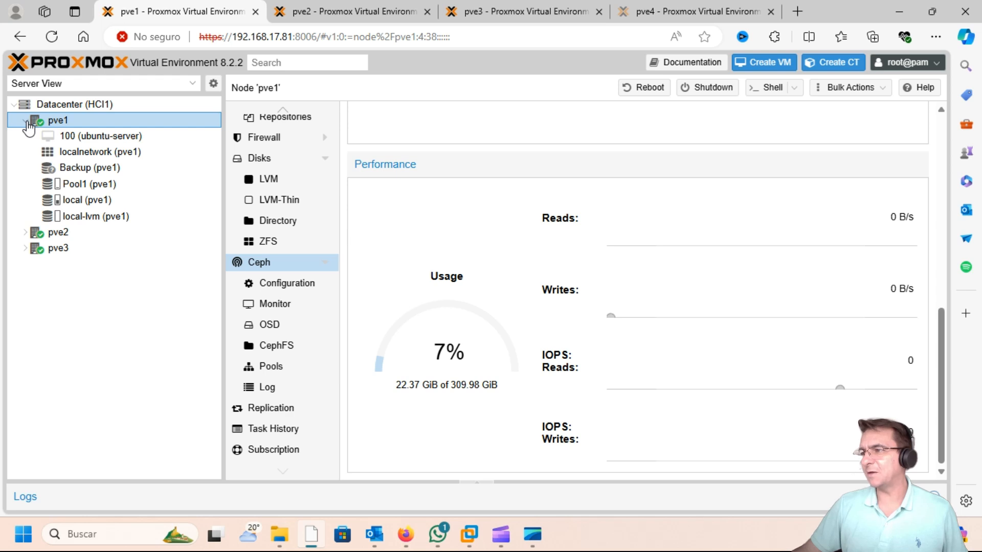
# Step: Check the datacenter-wide Ceph health, OSD and placement group status, services and storage usage in the pve1 session
pyautogui.click(26, 121)
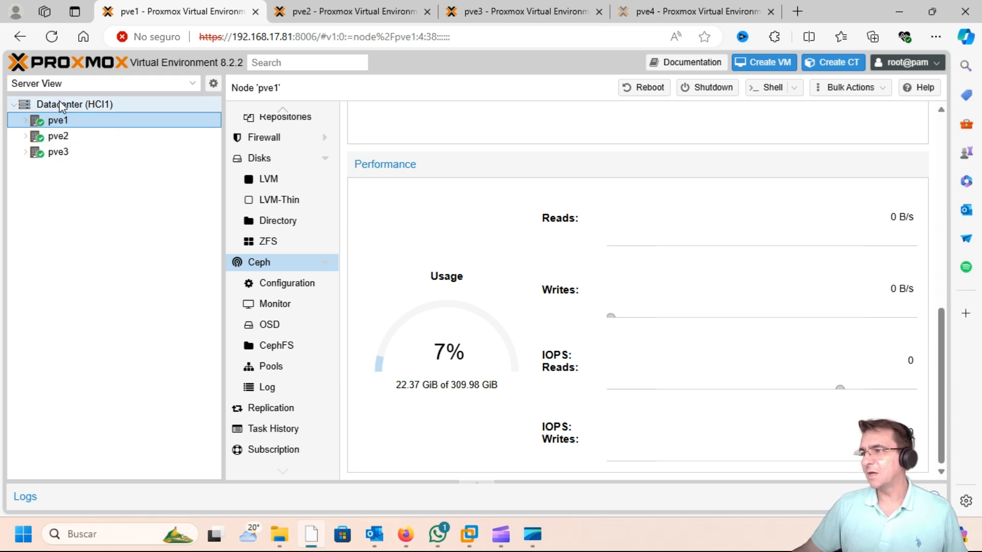
pyautogui.click(60, 105)
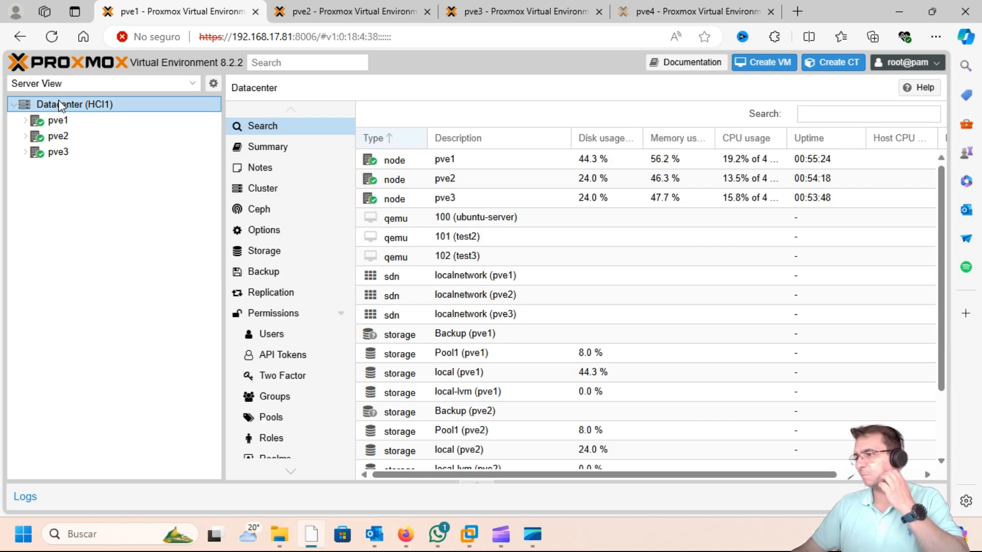
pyautogui.click(260, 211)
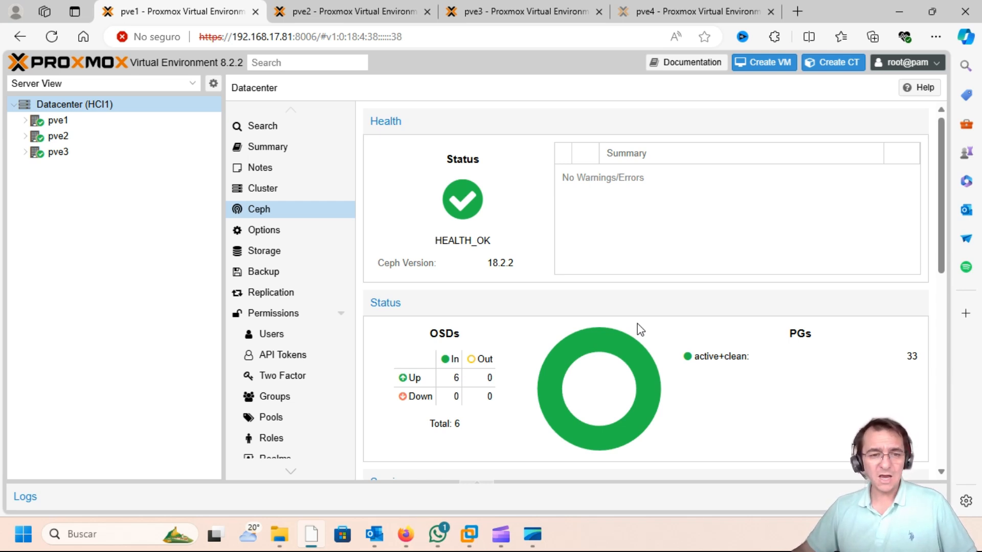
pyautogui.scroll(-5, 732, 307)
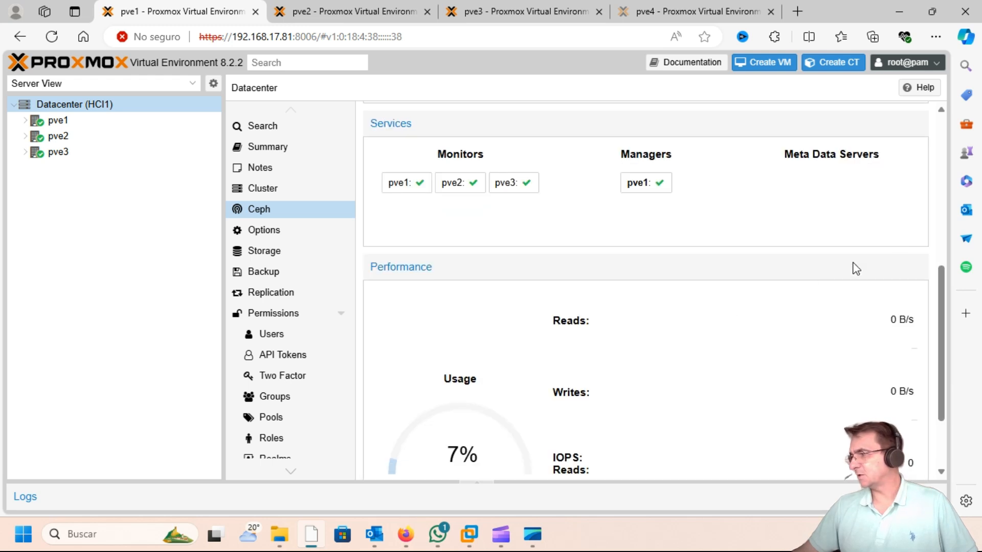
pyautogui.scroll(-2, 862, 303)
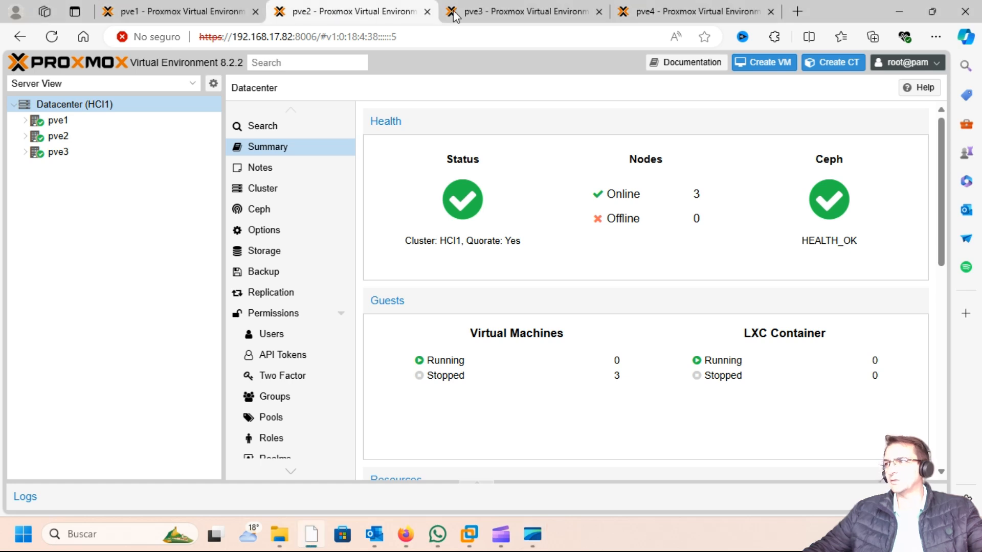
# Step: Log in to pve4's own browser session as root with the account password and dismiss the subscription notice
pyautogui.click(342, 20)
pyautogui.click(509, 17)
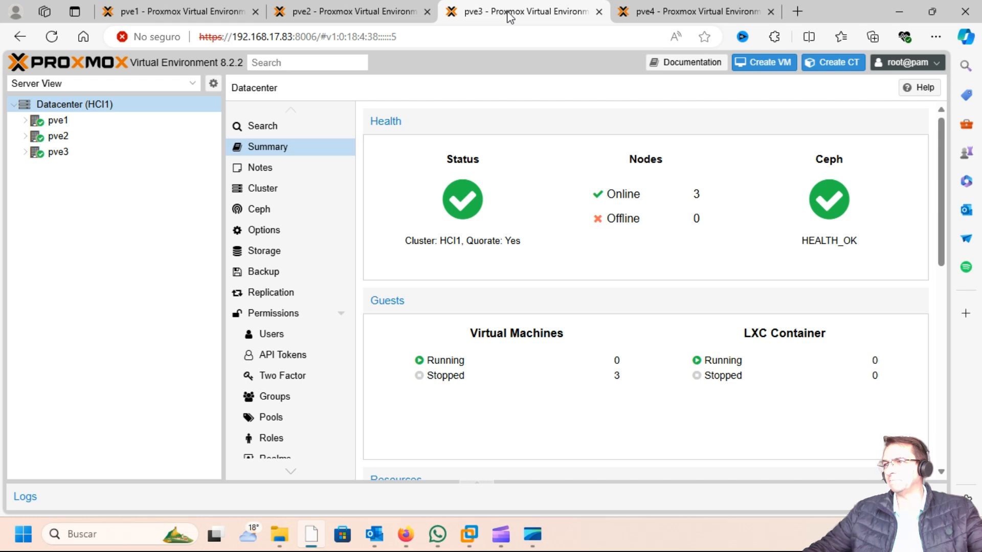
pyautogui.click(648, 14)
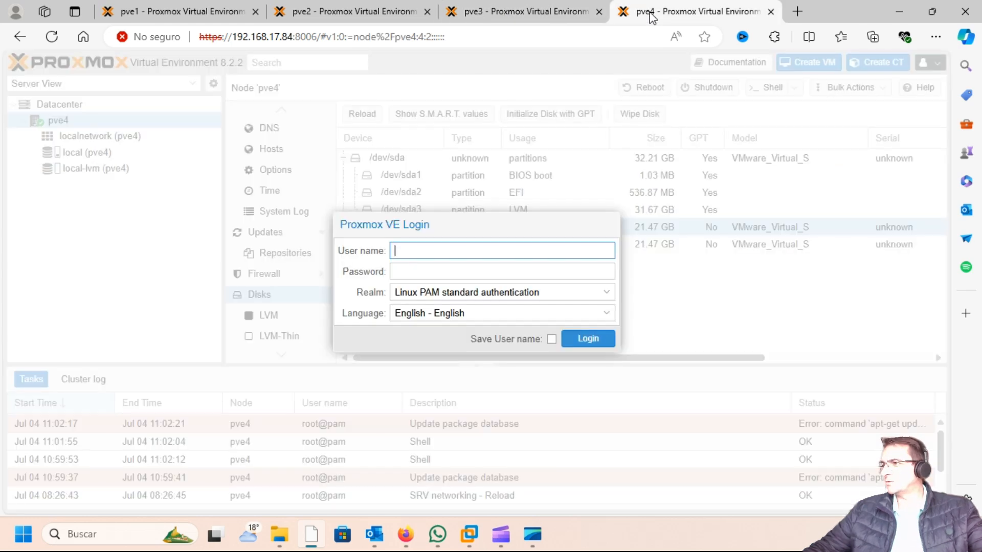
pyautogui.click(435, 255)
pyautogui.write('root')
pyautogui.press('Escape')
pyautogui.press('Tab')
pyautogui.write('*******')
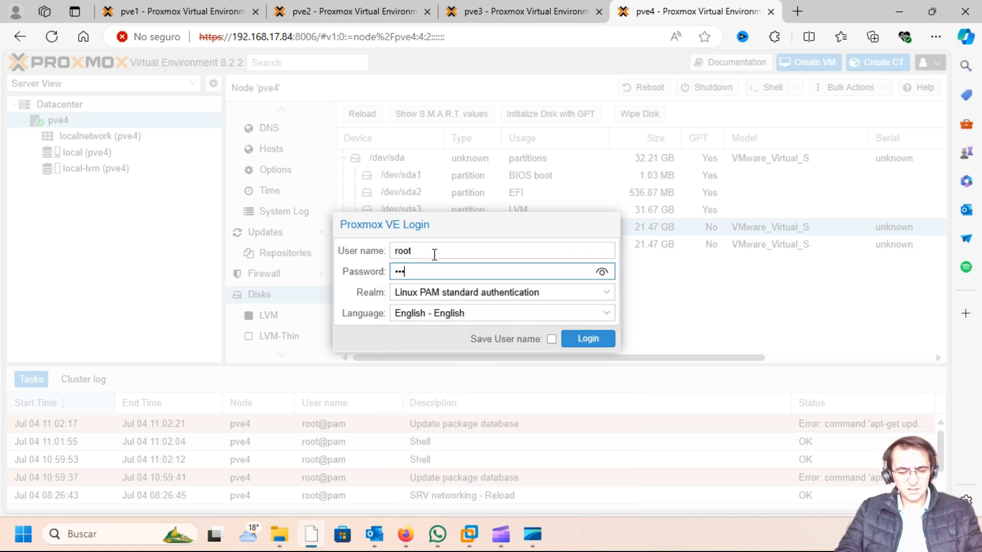
pyautogui.write('***')
pyautogui.press('Return')
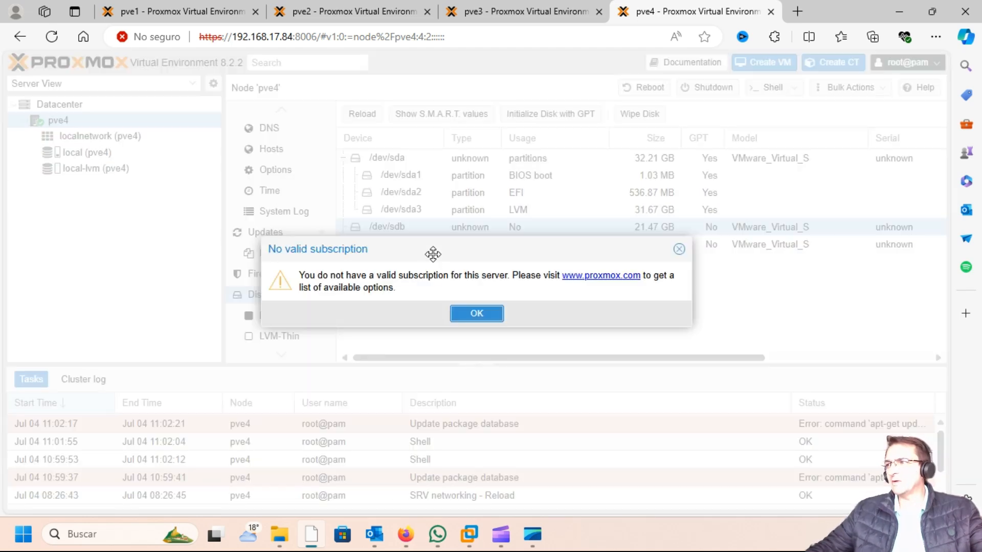
pyautogui.click(476, 313)
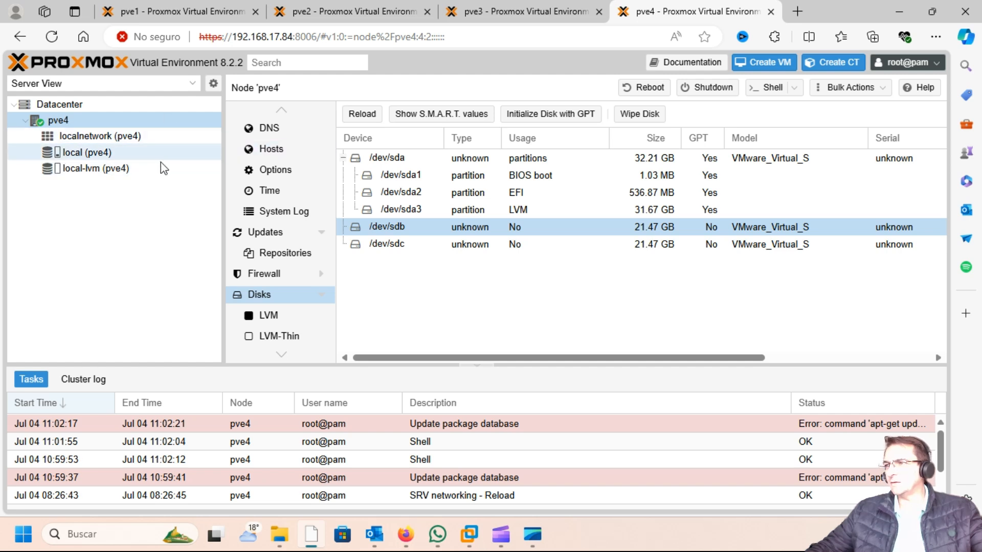
# Step: Examine pve4's node summary, including its CPU count, RAM, disk space, kernel version and repository status
pyautogui.scroll(3, 271, 211)
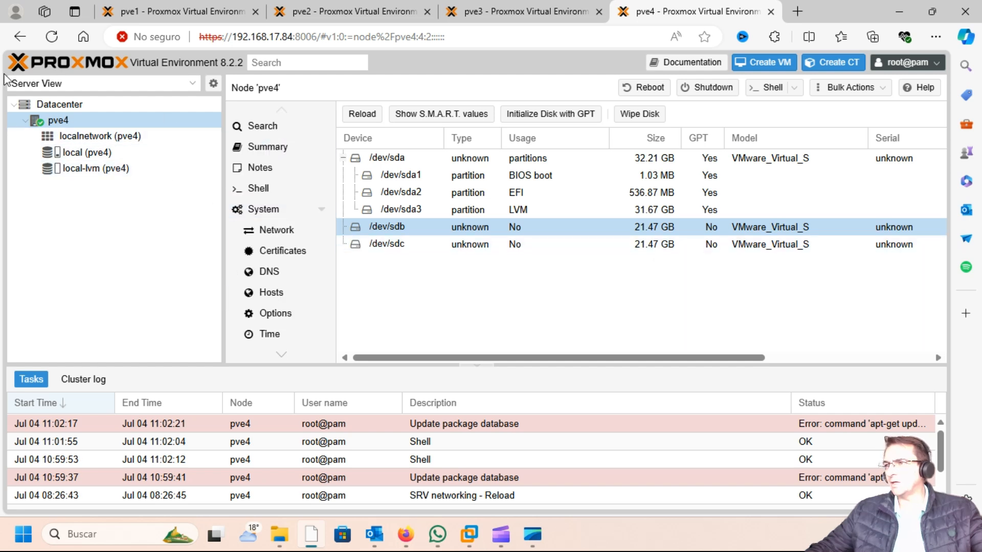
pyautogui.click(262, 148)
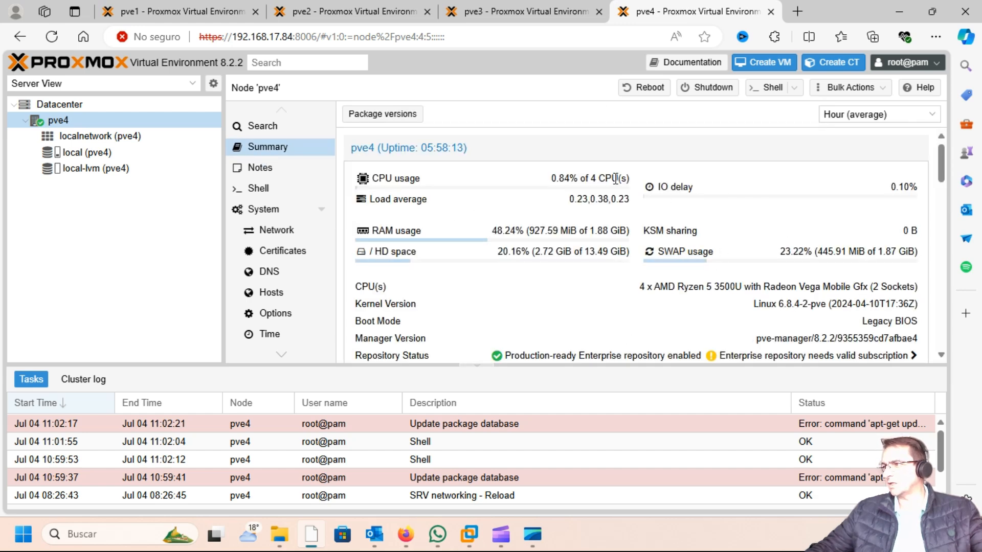
pyautogui.doubleClick(592, 178)
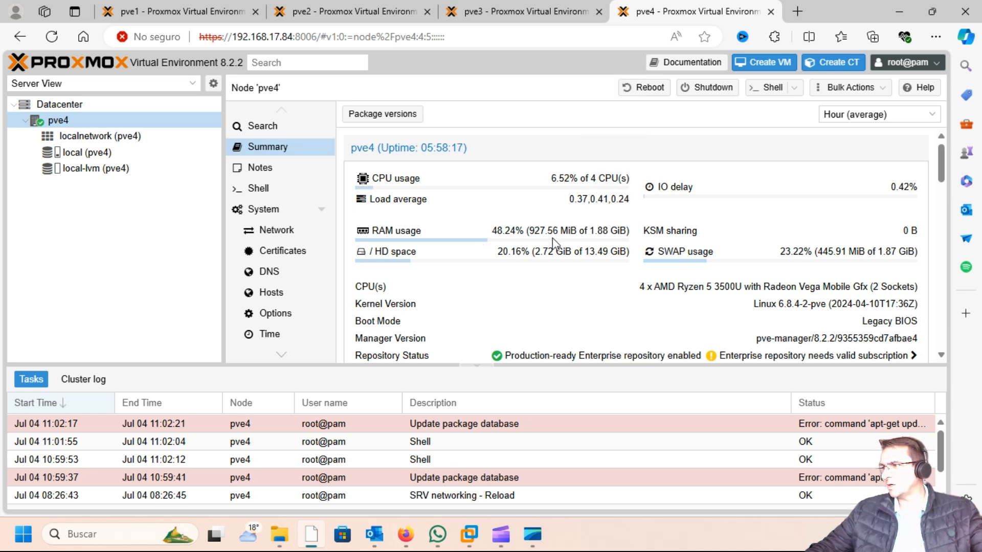
pyautogui.moveTo(588, 230); pyautogui.dragTo(625, 233)
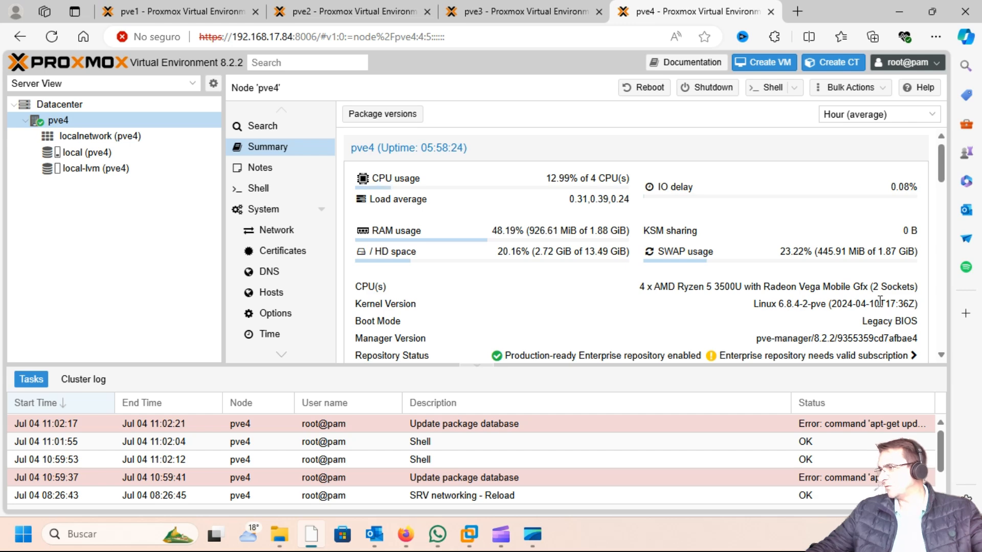
pyautogui.scroll(-3, 781, 290)
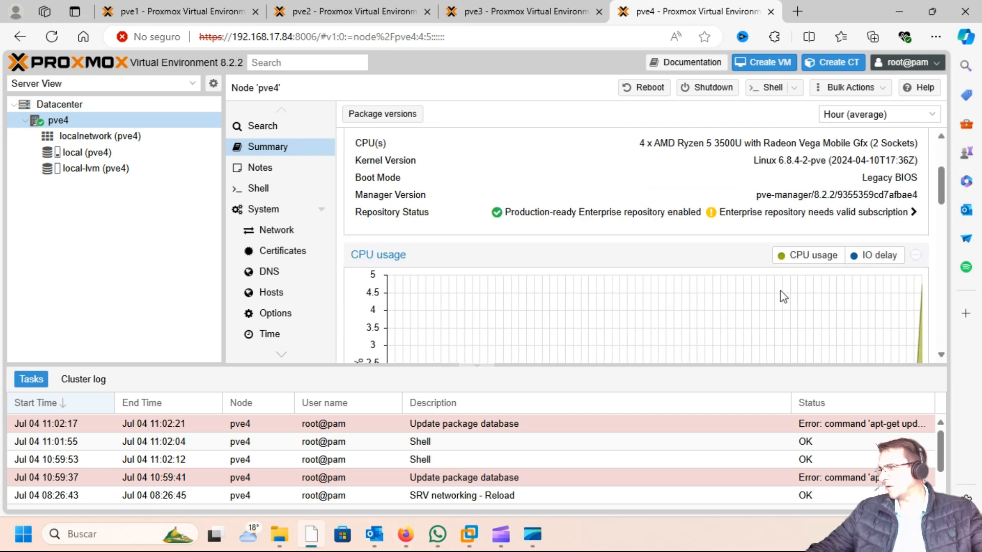
pyautogui.scroll(3, 782, 291)
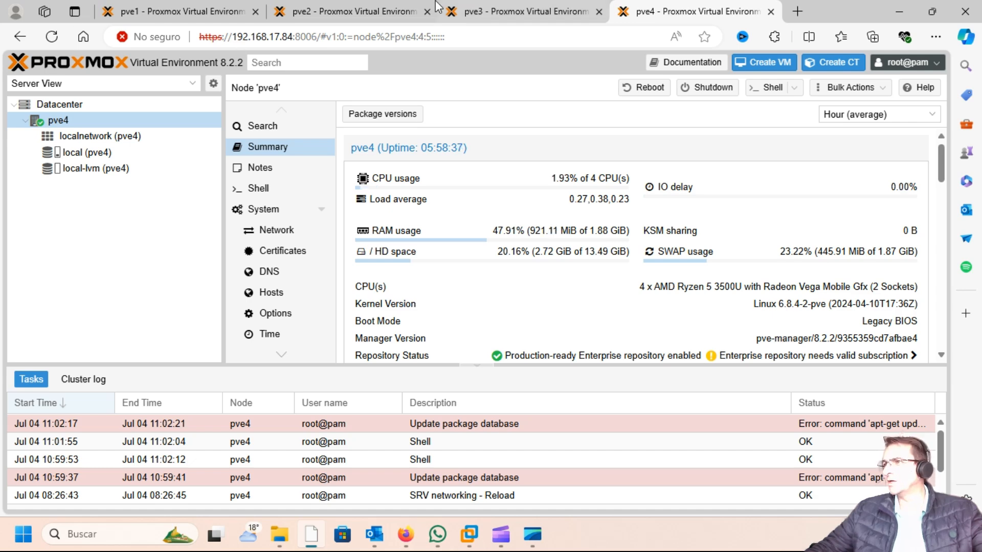
# Step: Copy the join information of the existing cluster from the pve1 session
pyautogui.click(187, 13)
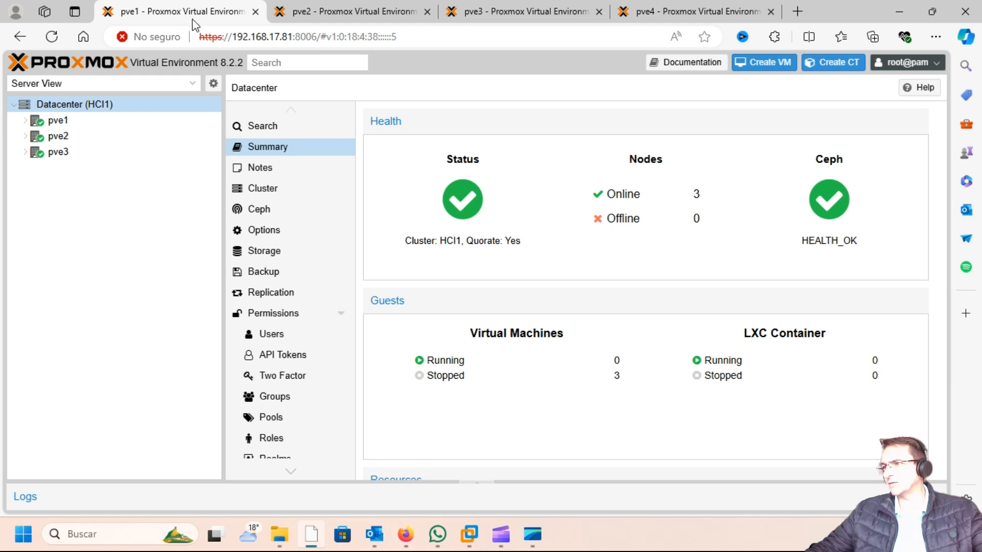
pyautogui.click(268, 192)
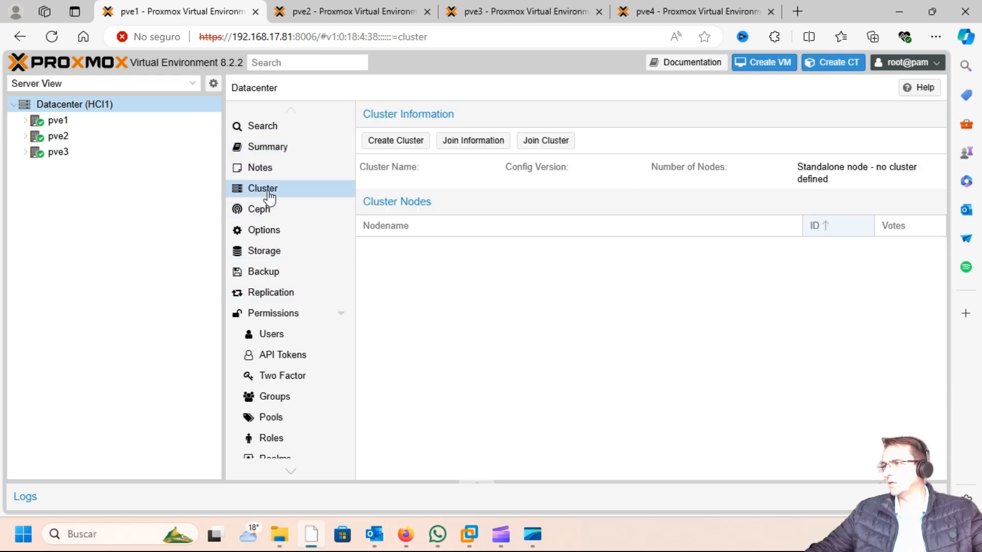
pyautogui.click(490, 146)
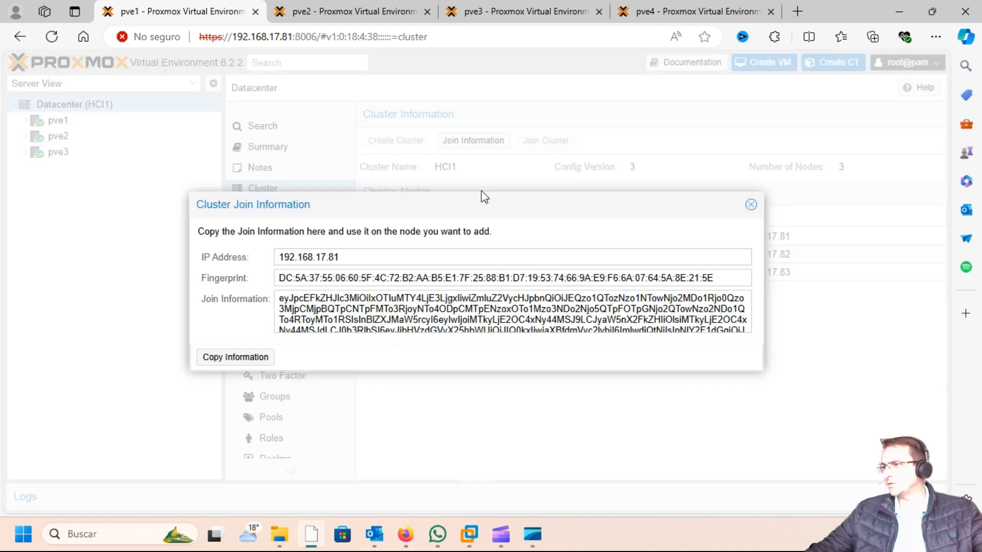
pyautogui.click(236, 358)
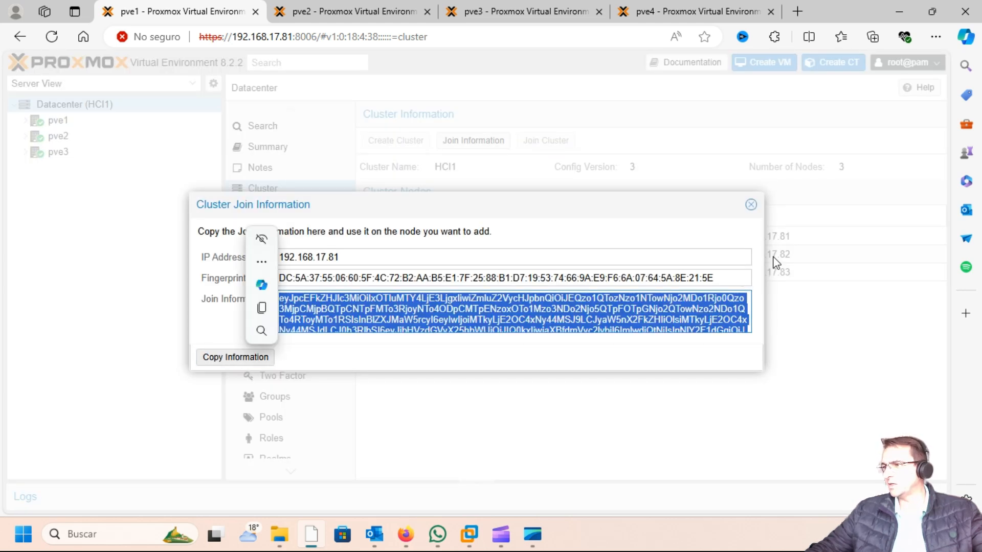
pyautogui.click(751, 205)
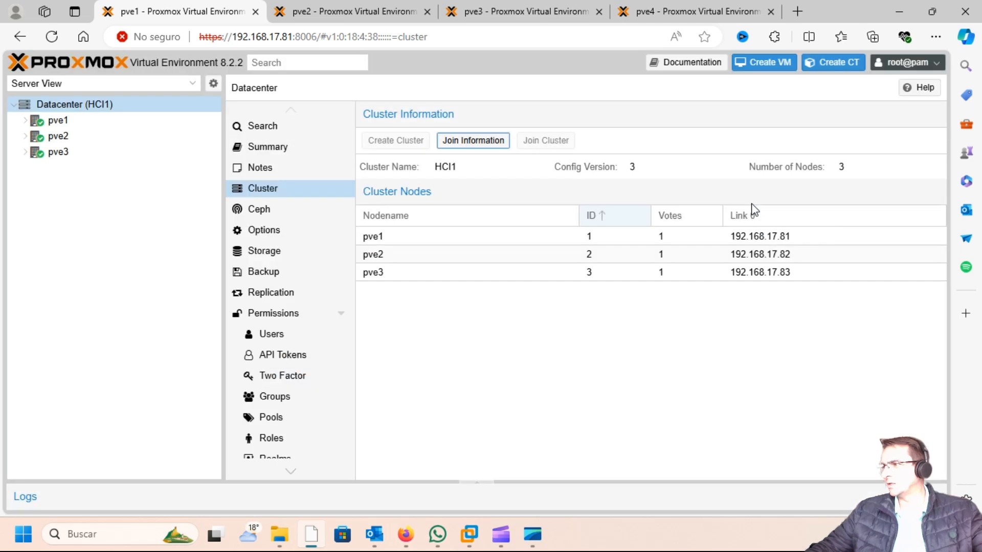
# Step: Start an assisted cluster join in the pve4 session using the copied cluster join information
pyautogui.click(703, 13)
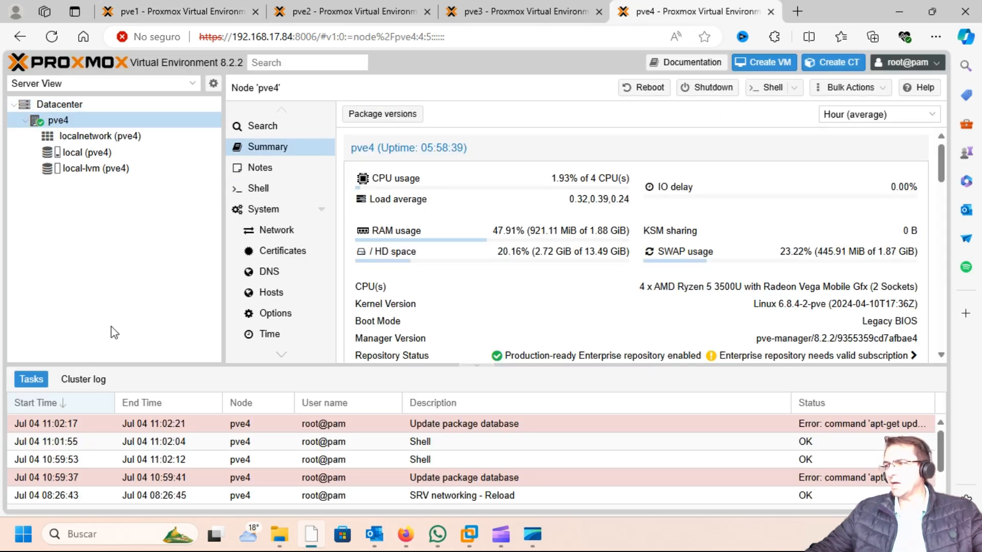
pyautogui.click(480, 368)
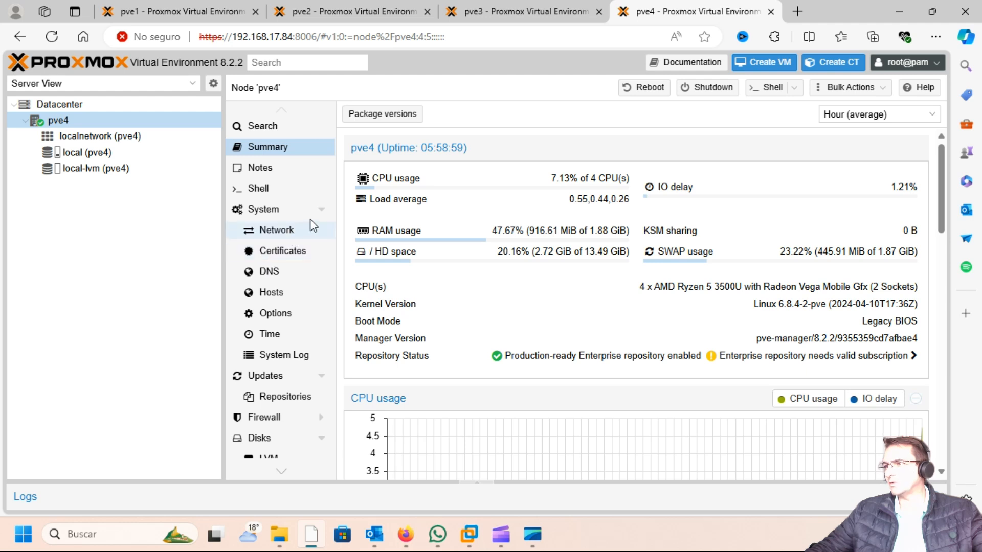
pyautogui.click(69, 102)
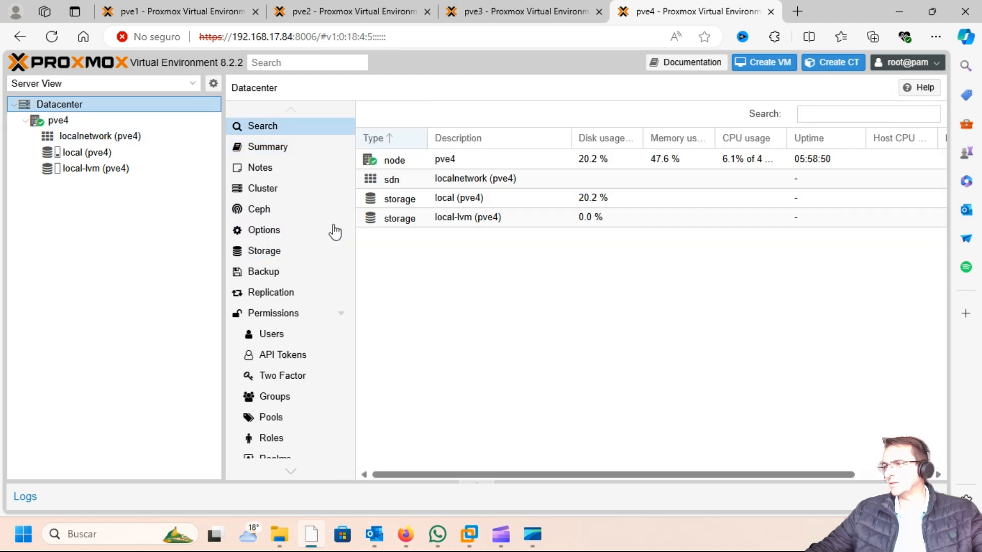
pyautogui.click(275, 191)
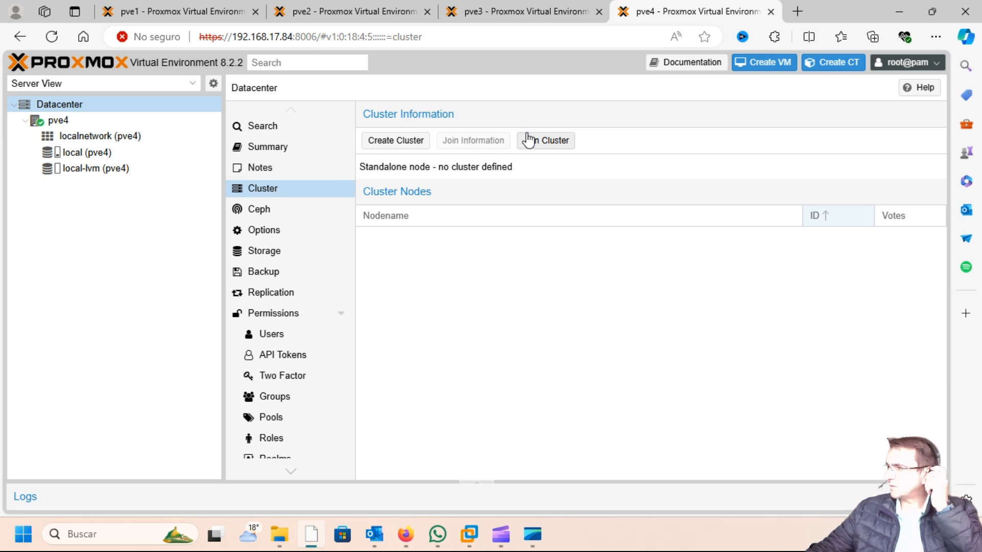
pyautogui.click(545, 145)
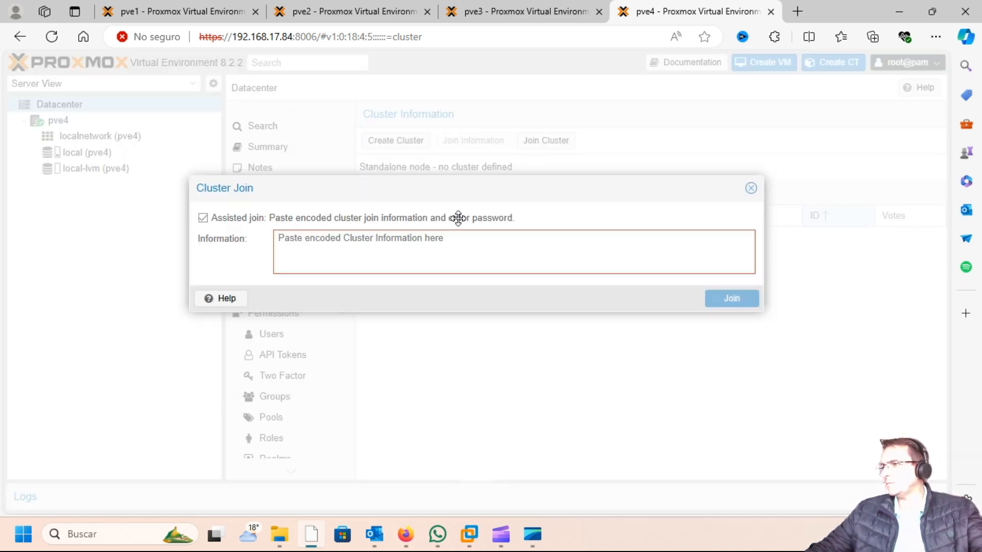
pyautogui.click(329, 251)
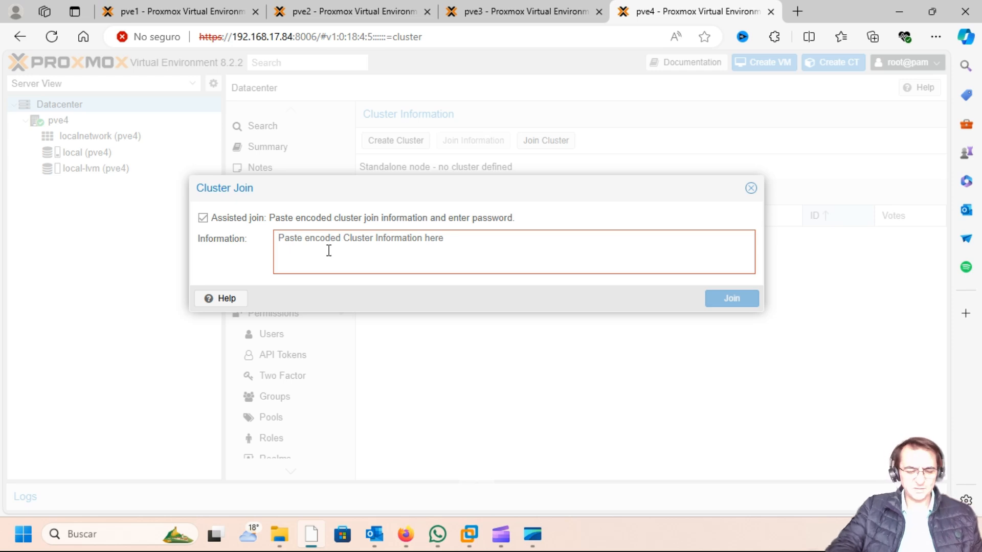
pyautogui.hotkey('ctrl', 'v')
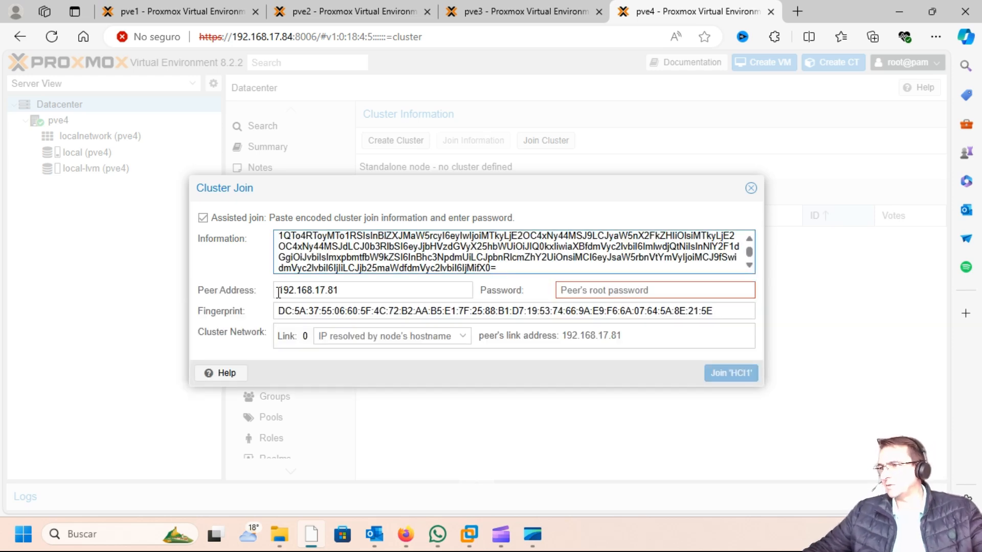
# Step: Enter the peer's root password, set cluster network link 0 to 192.168.17.84 (vmbr0), and join pve4 to cluster HCI1
pyautogui.click(345, 286)
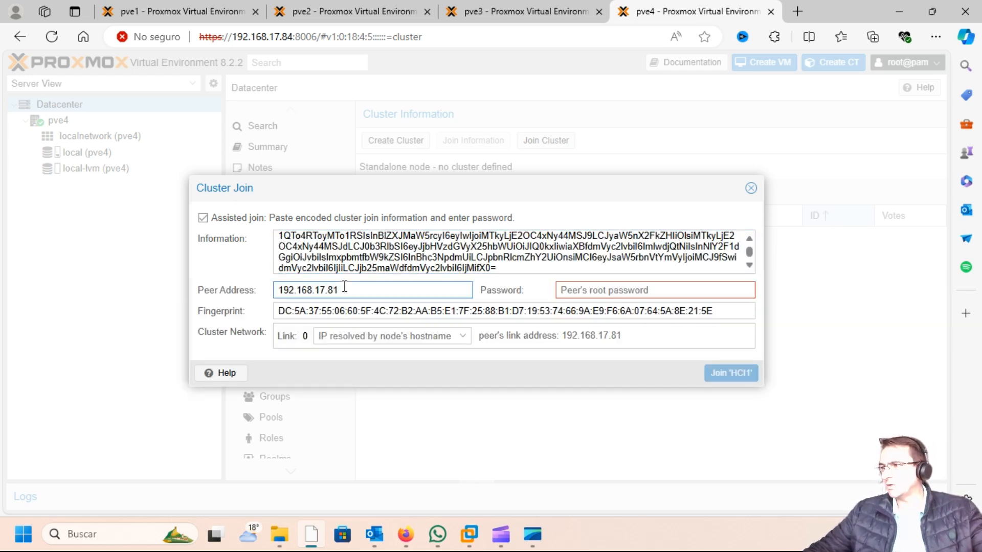
pyautogui.click(624, 290)
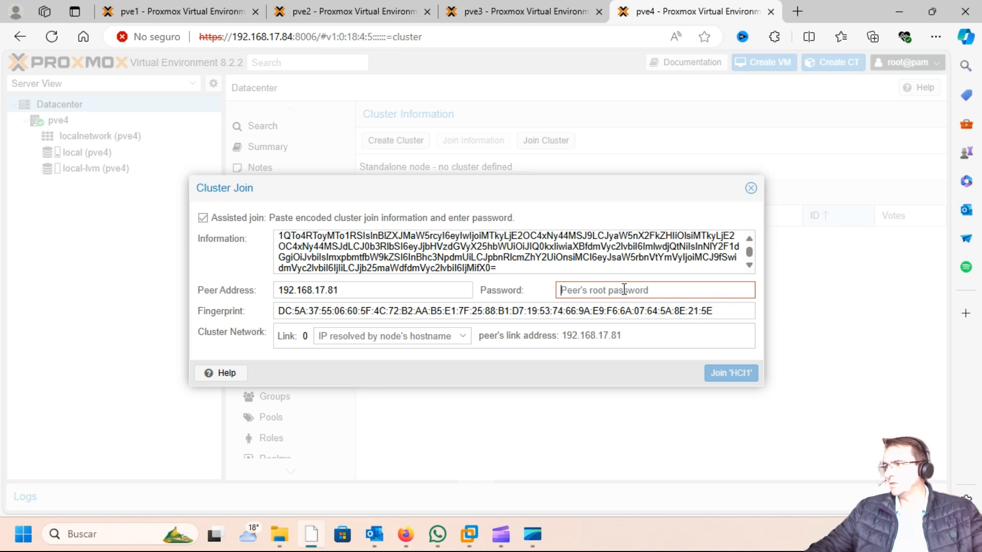
pyautogui.write('*******')
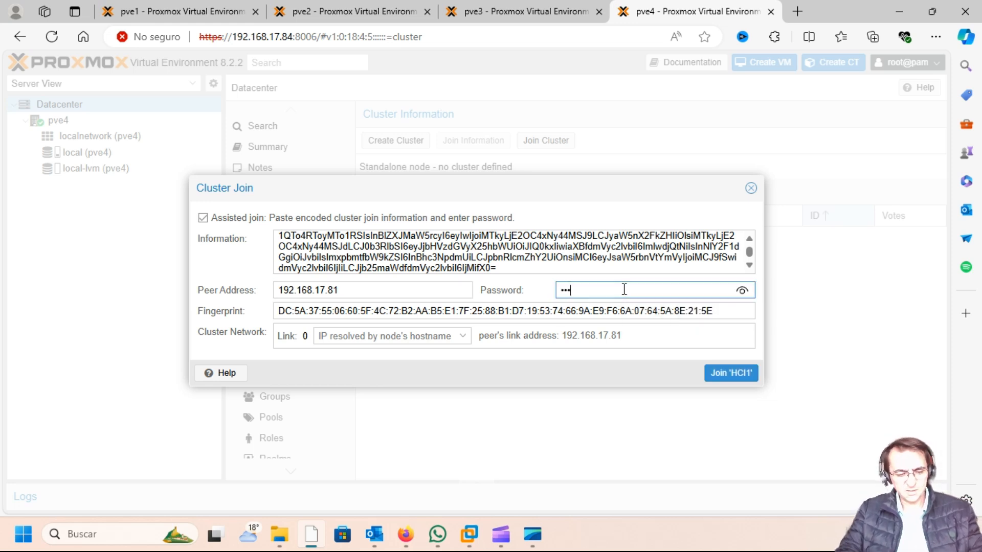
pyautogui.write('***')
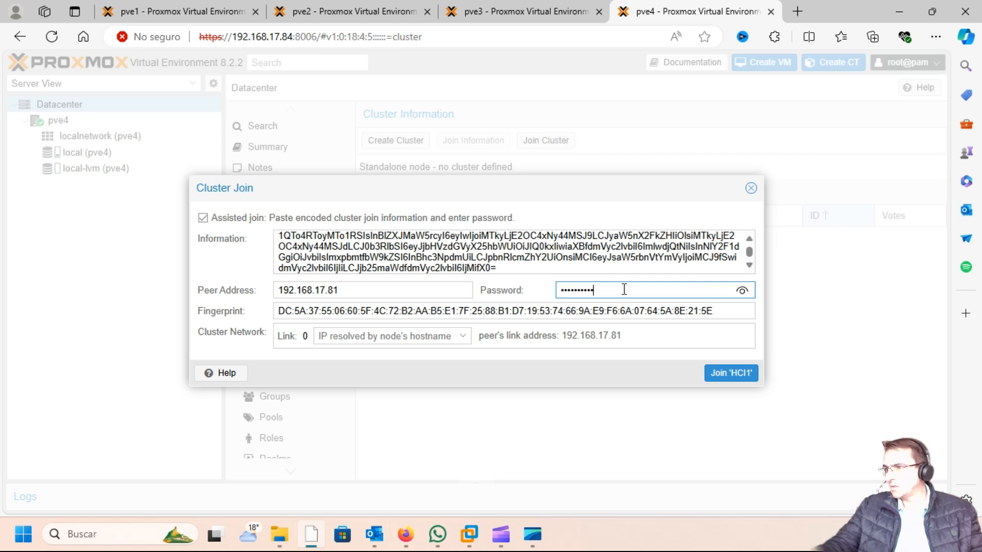
pyautogui.click(465, 336)
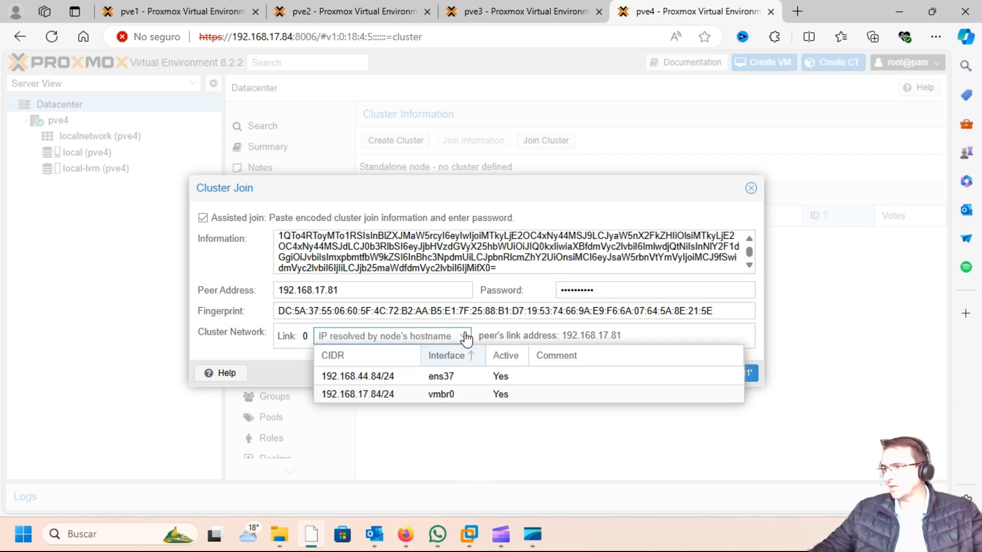
pyautogui.click(378, 397)
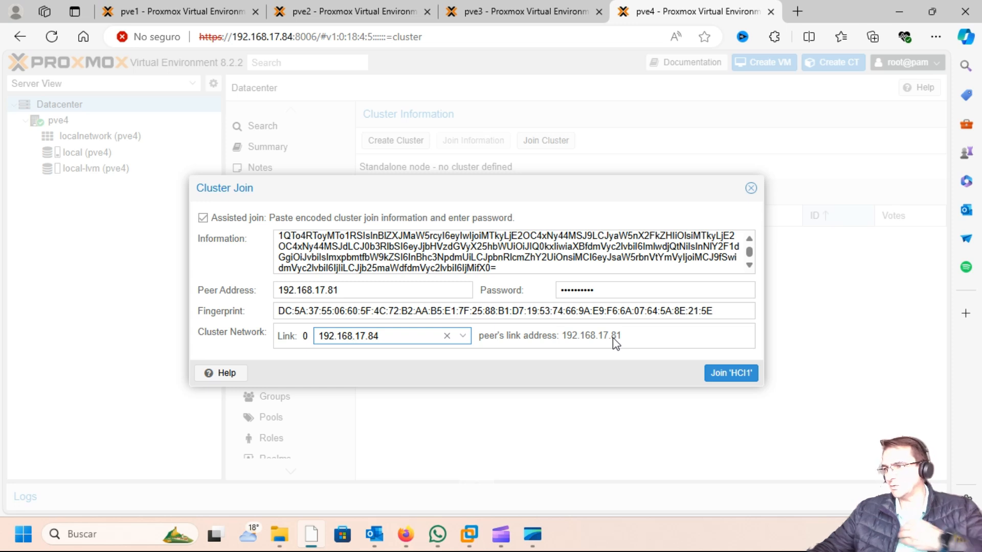
pyautogui.click(716, 374)
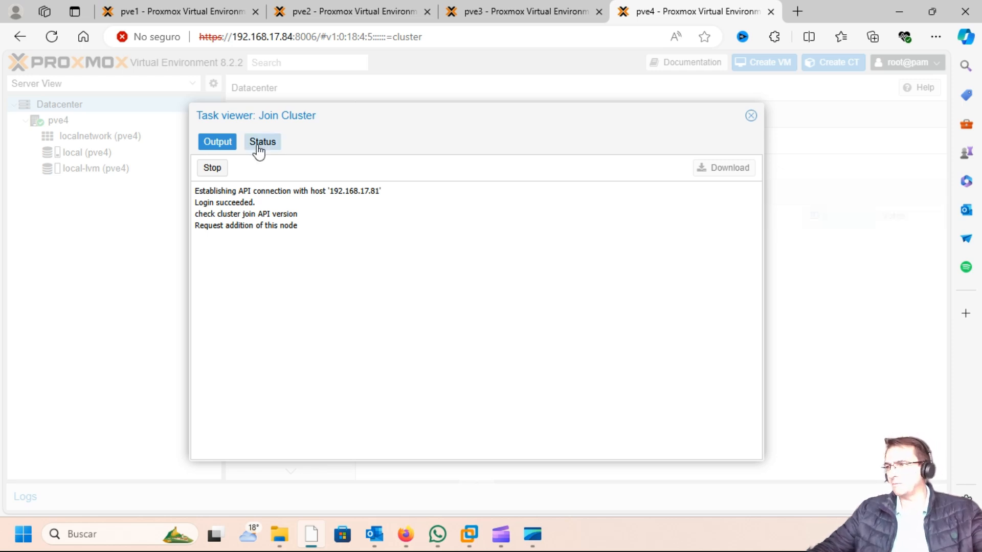
# Step: Check the cluster node list, the datacenter summary and the storage list in the pve1 session
pyautogui.click(140, 14)
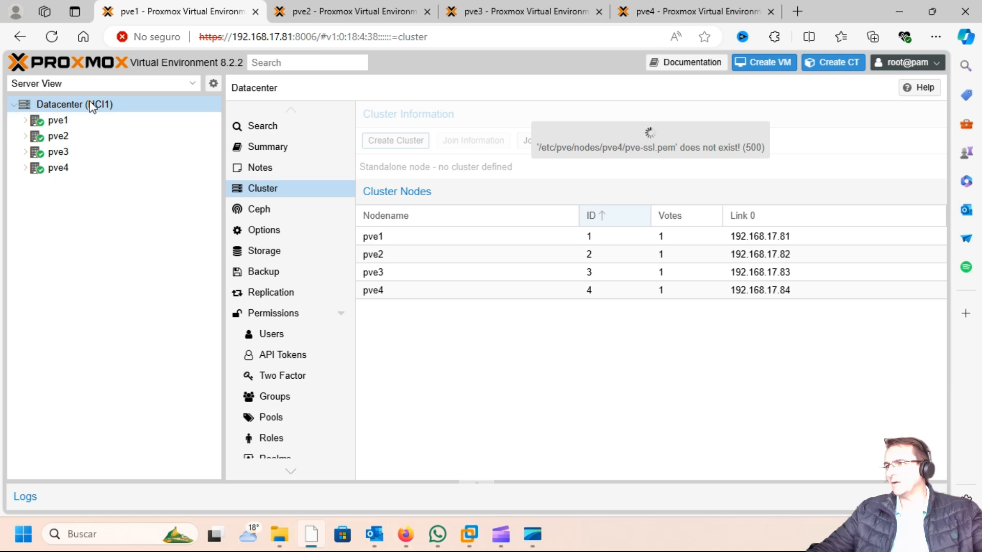
pyautogui.click(288, 153)
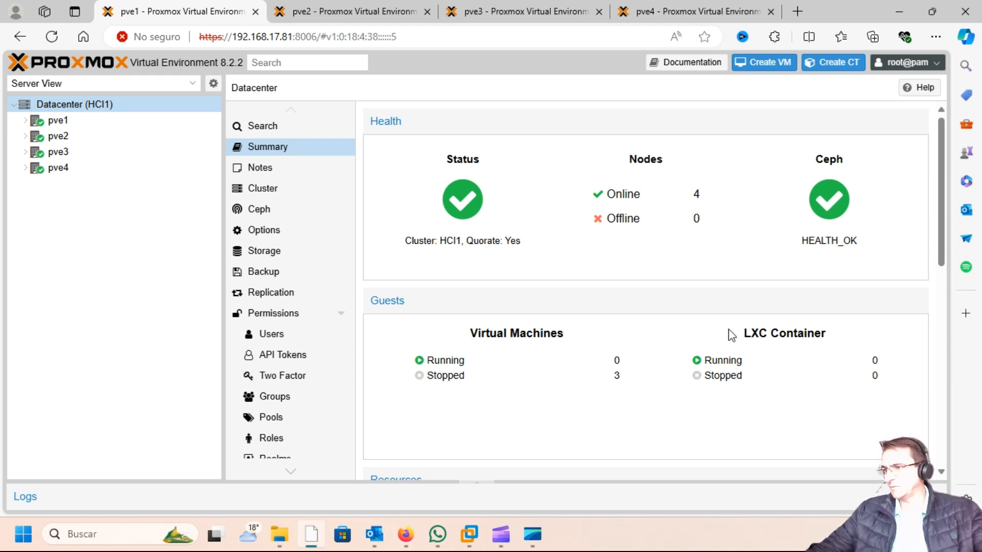
pyautogui.click(277, 252)
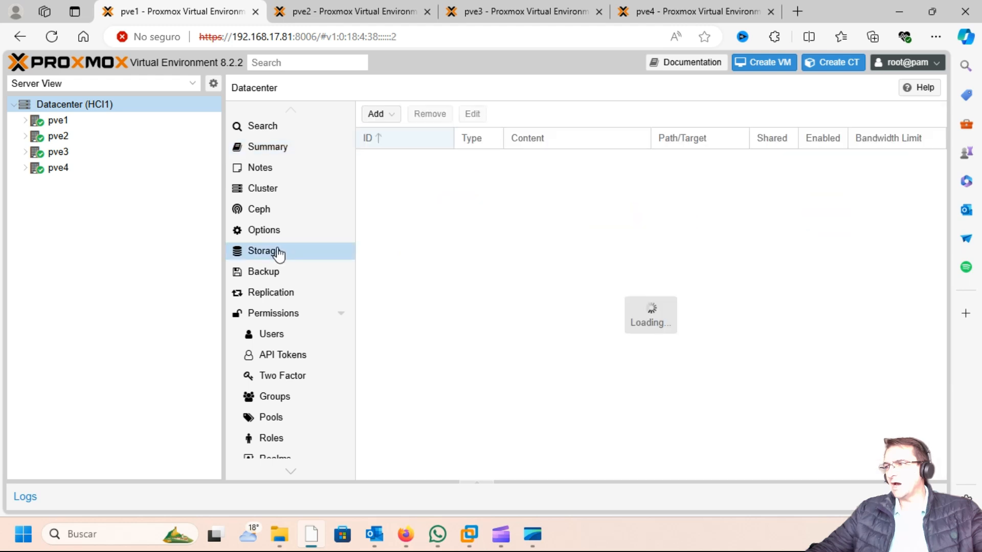
# Step: Check node pve4's Ceph status and disk list from the pve1 session
pyautogui.click(45, 169)
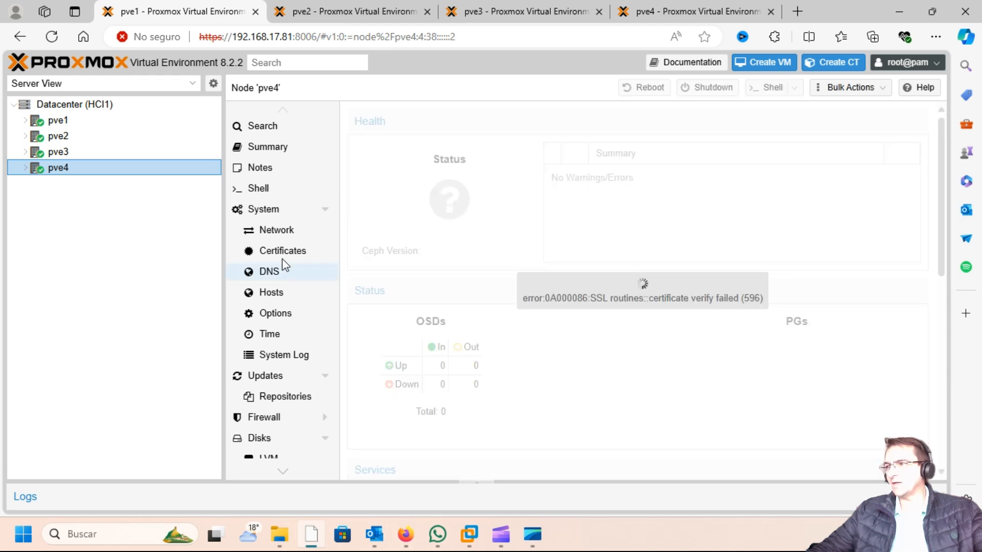
pyautogui.scroll(-3, 300, 395)
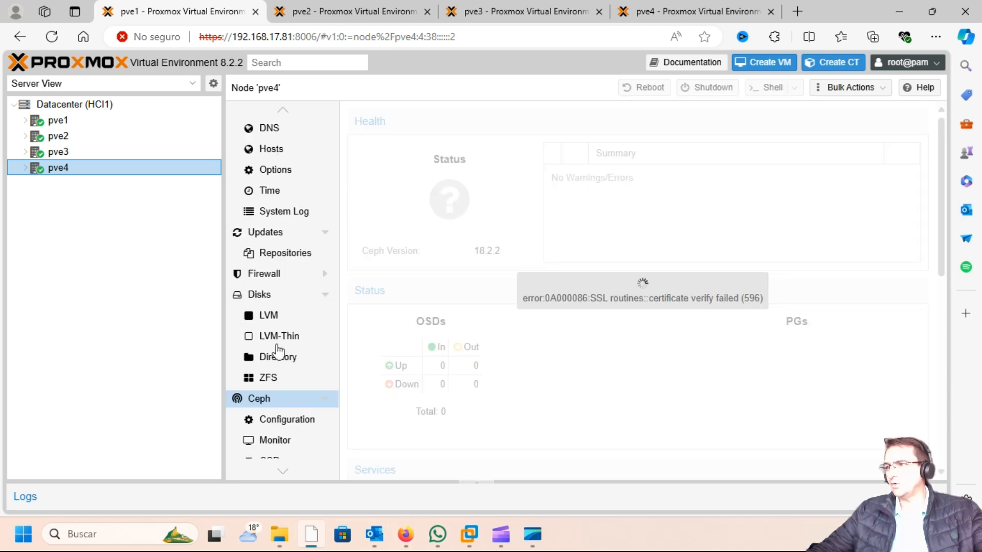
pyautogui.click(266, 296)
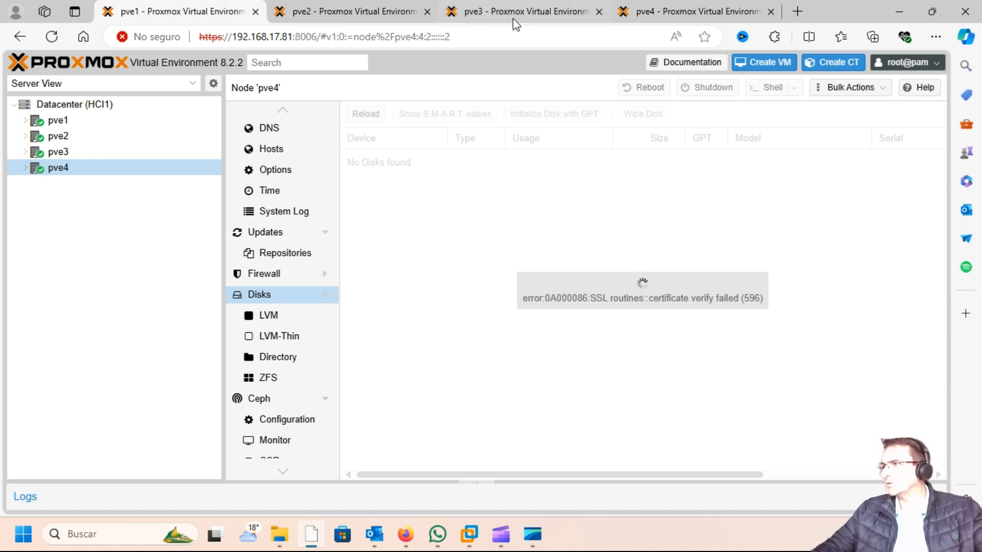
pyautogui.click(440, 39)
pyautogui.click(385, 39)
pyautogui.moveTo(352, 40); pyautogui.dragTo(885, 41)
pyautogui.press('BackSpace')
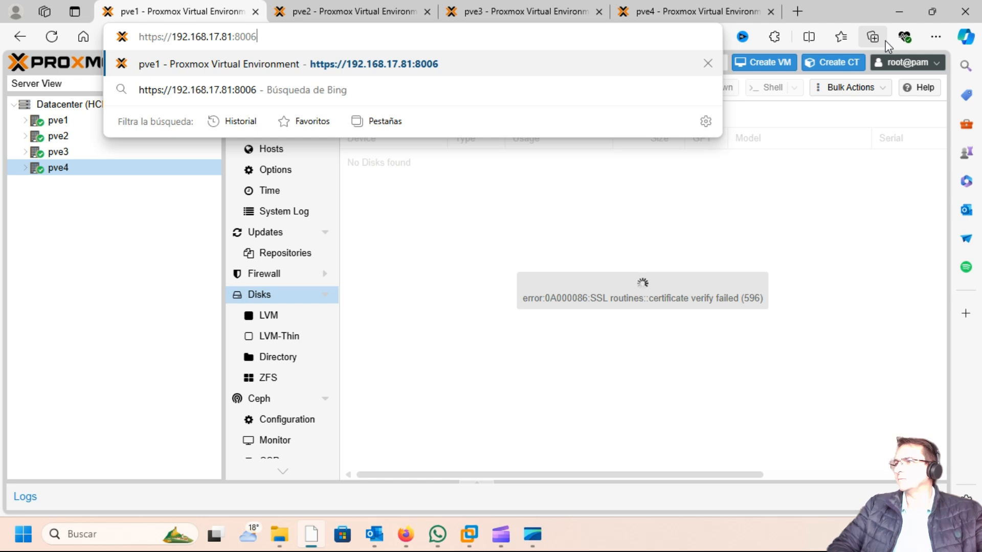
pyautogui.press('Return')
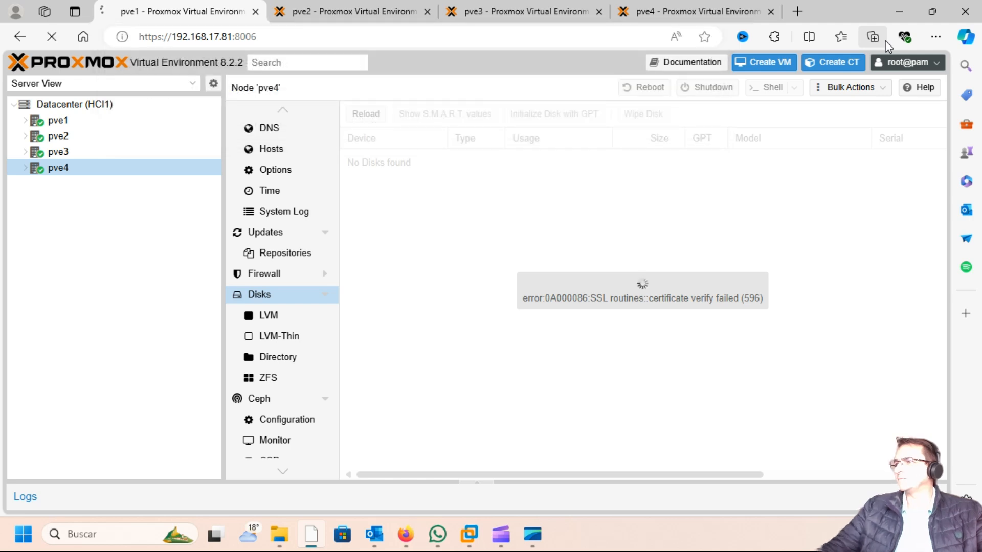
pyautogui.click(666, 14)
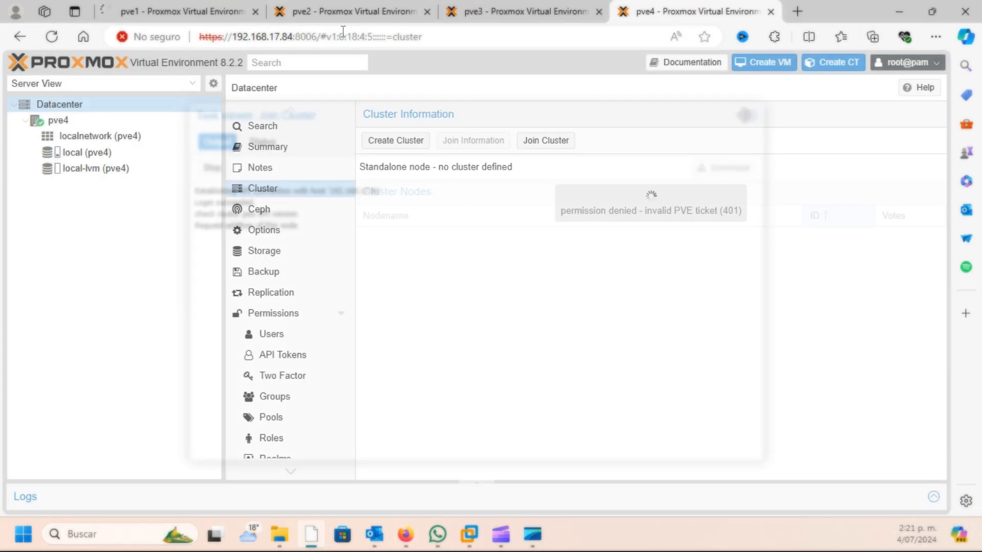
pyautogui.moveTo(317, 37); pyautogui.dragTo(689, 47)
pyautogui.press('BackSpace')
pyautogui.press('Return')
pyautogui.click(436, 249)
pyautogui.press('Tab')
pyautogui.press('Return')
# Step: In the pve1 session, look at node pve4's LVM volume groups and its disk list
pyautogui.click(160, 15)
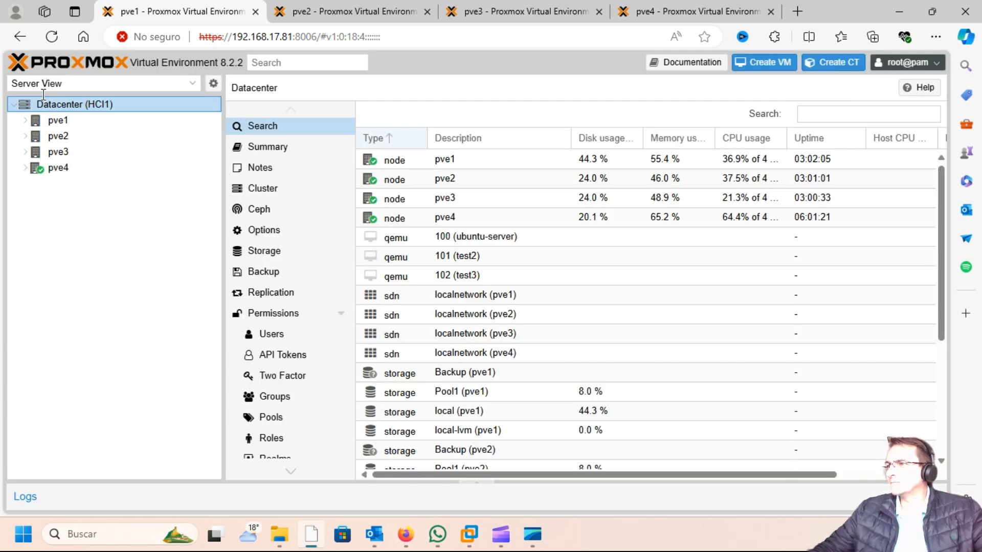
pyautogui.click(61, 169)
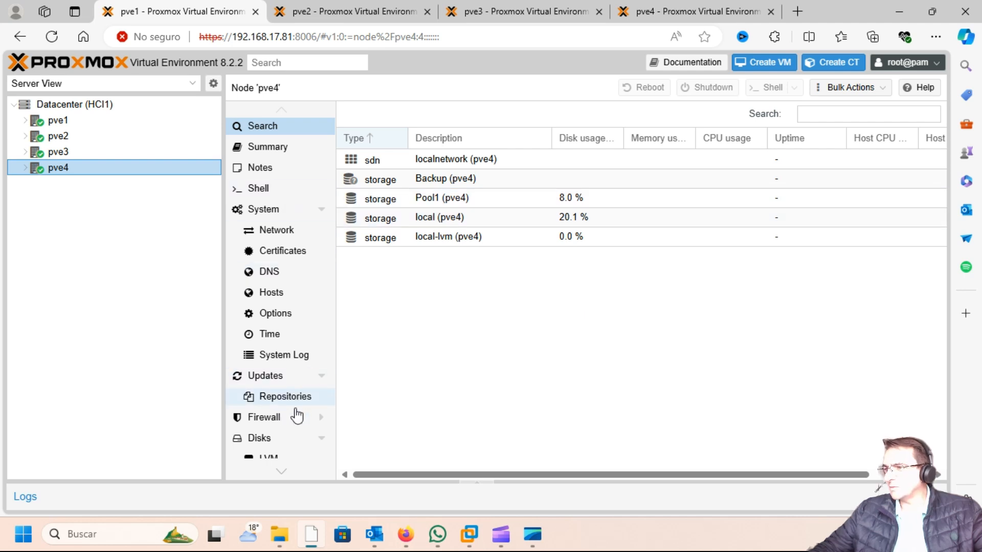
pyautogui.scroll(-3, 320, 403)
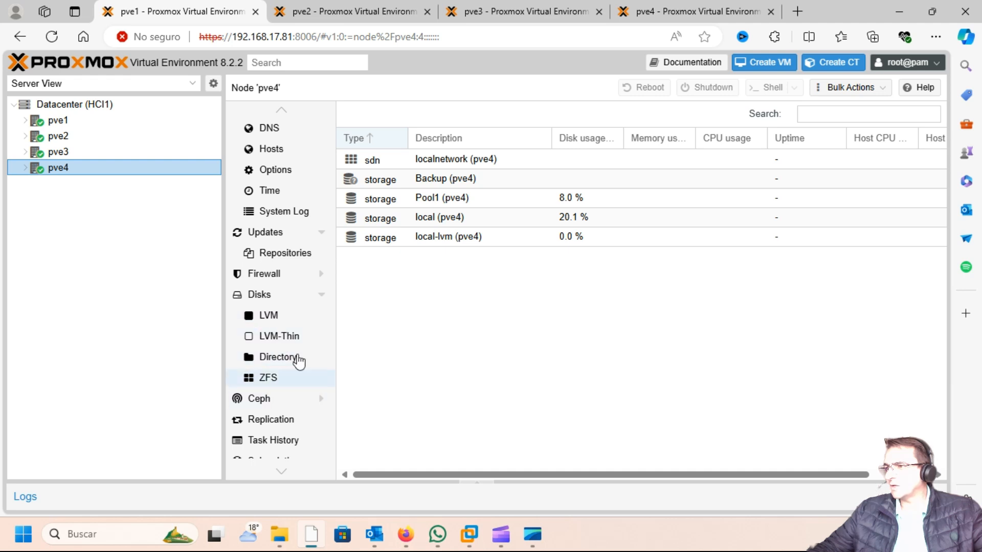
pyautogui.click(272, 317)
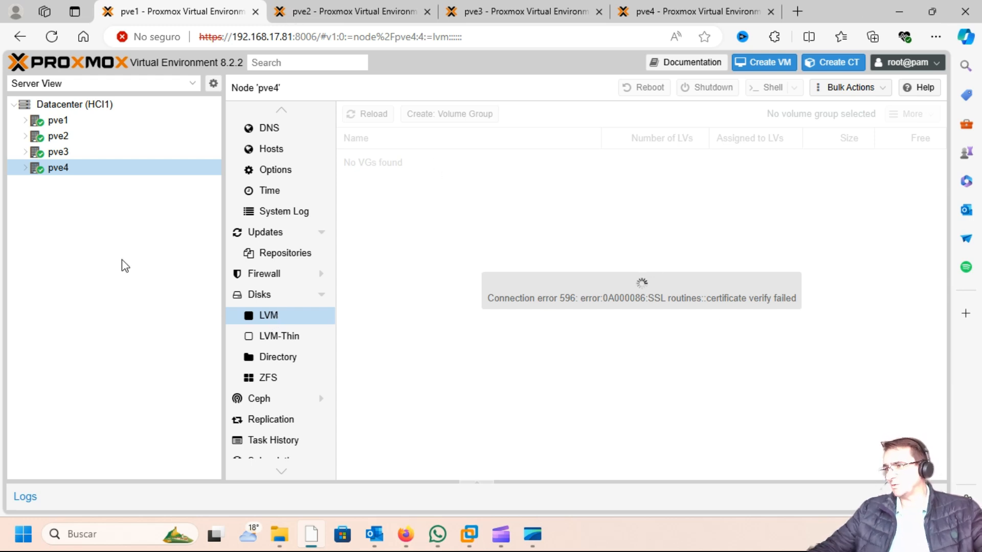
pyautogui.click(257, 301)
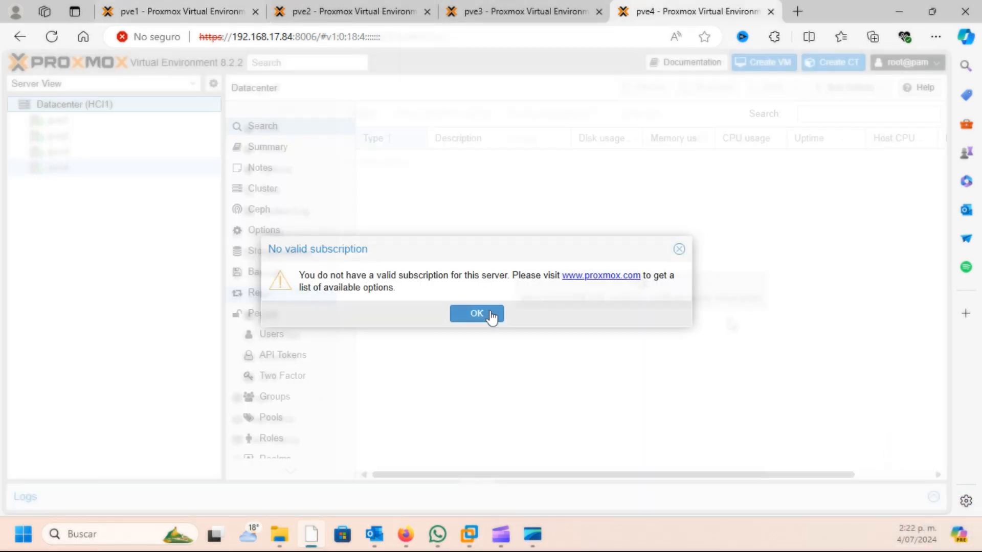
# Step: Dismiss the subscription notice in the pve4 session and continue to 192.168.17.84 past the certificate warning
pyautogui.click(488, 312)
pyautogui.click(267, 189)
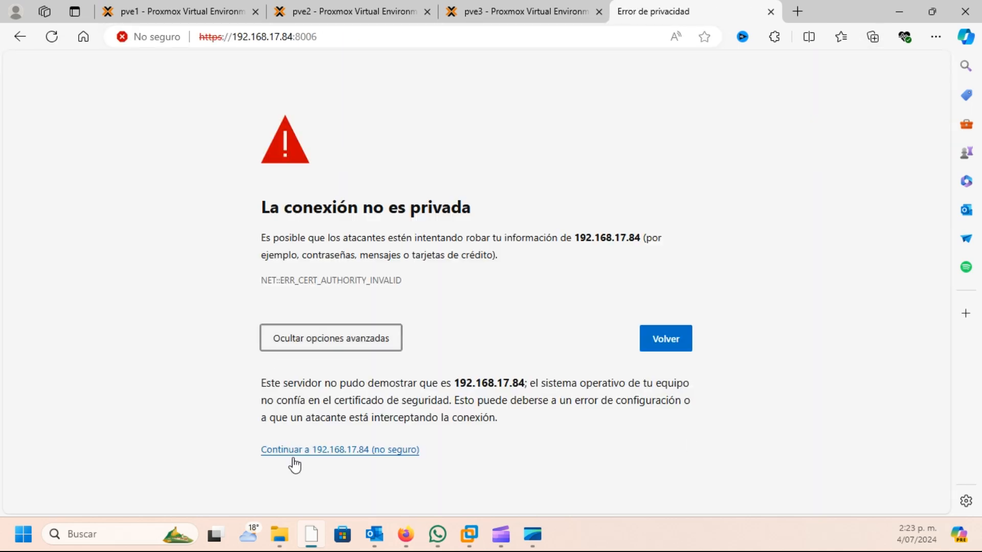
pyautogui.click(293, 460)
# Step: Check the datacenter resource list in the pve4 and pve1 sessions, and node pve4's disks in the pve1 session
pyautogui.click(184, 12)
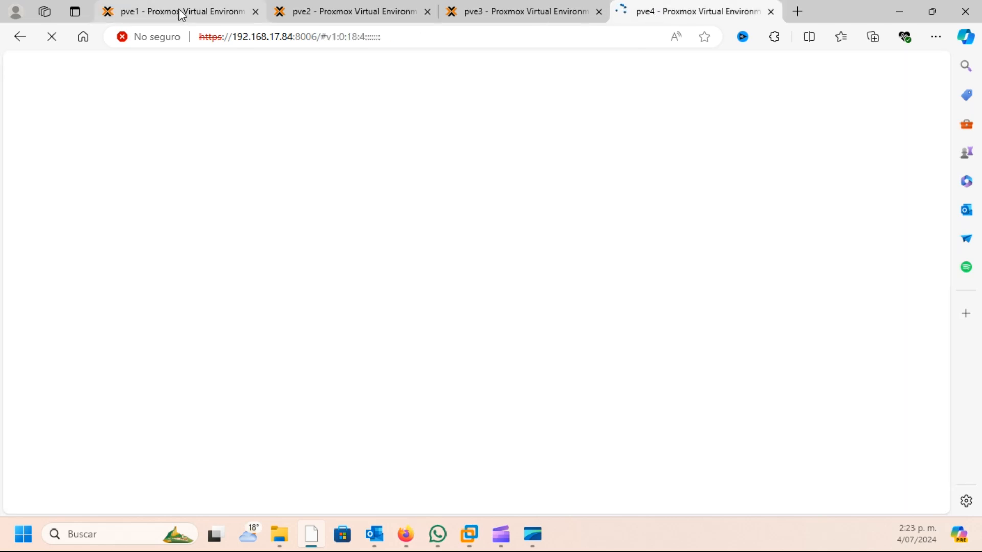
pyautogui.click(673, 14)
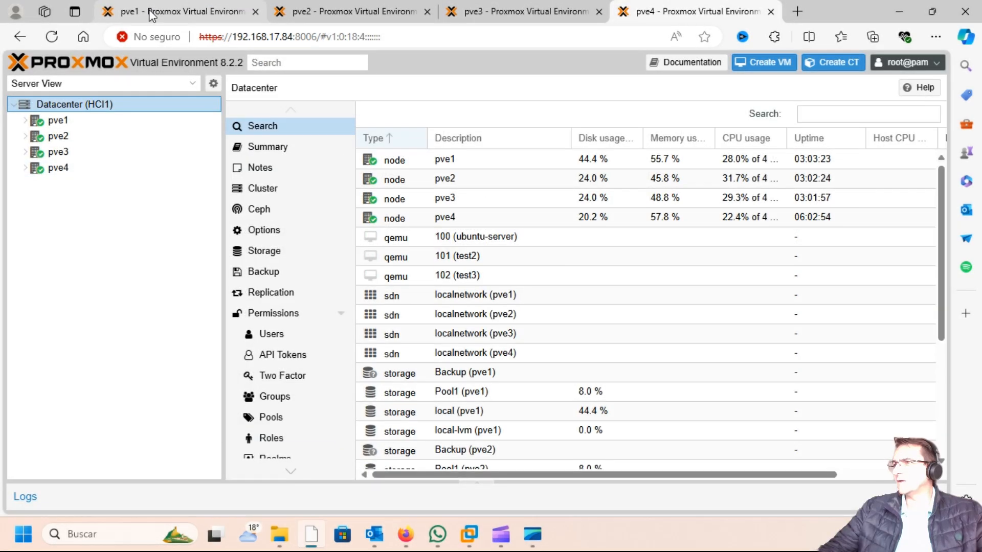
pyautogui.click(151, 15)
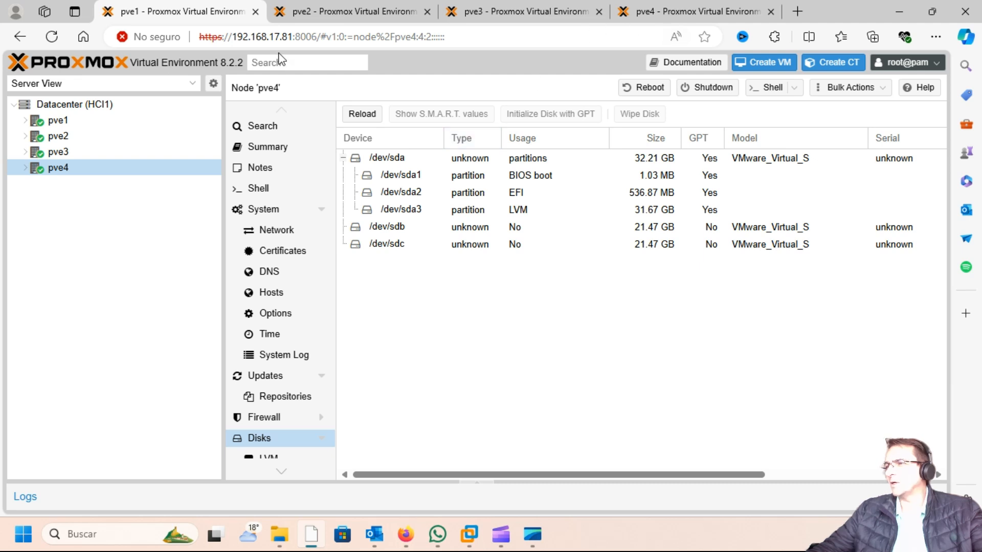
pyautogui.click(71, 105)
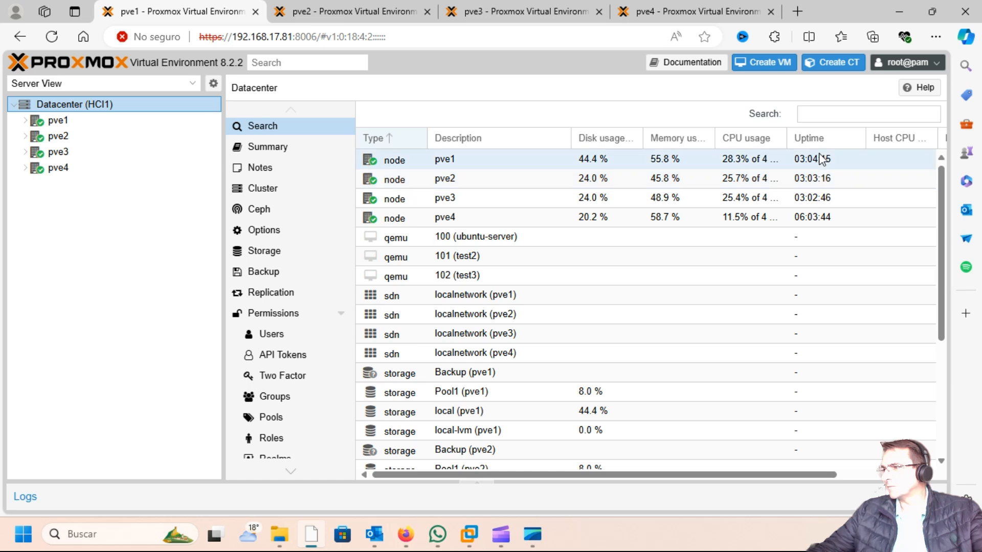
# Step: Launch the Ceph installation wizard for node pve4 in the pve4 session
pyautogui.click(692, 17)
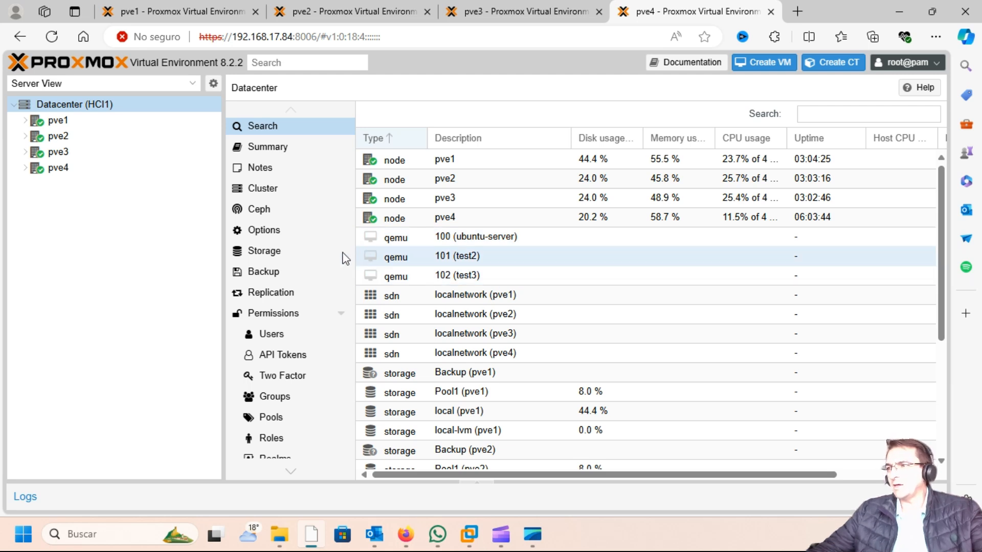
pyautogui.click(64, 168)
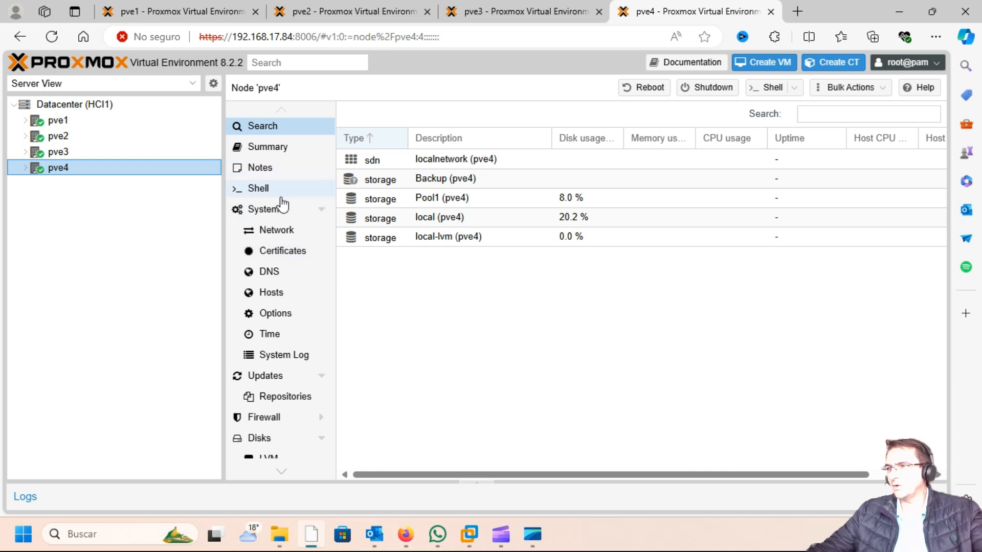
pyautogui.scroll(-3, 279, 210)
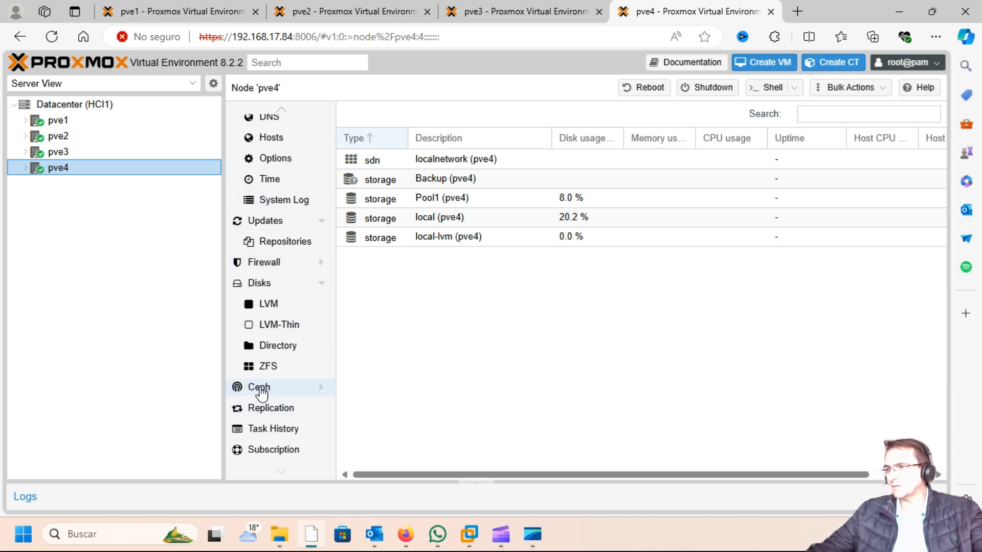
pyautogui.click(260, 389)
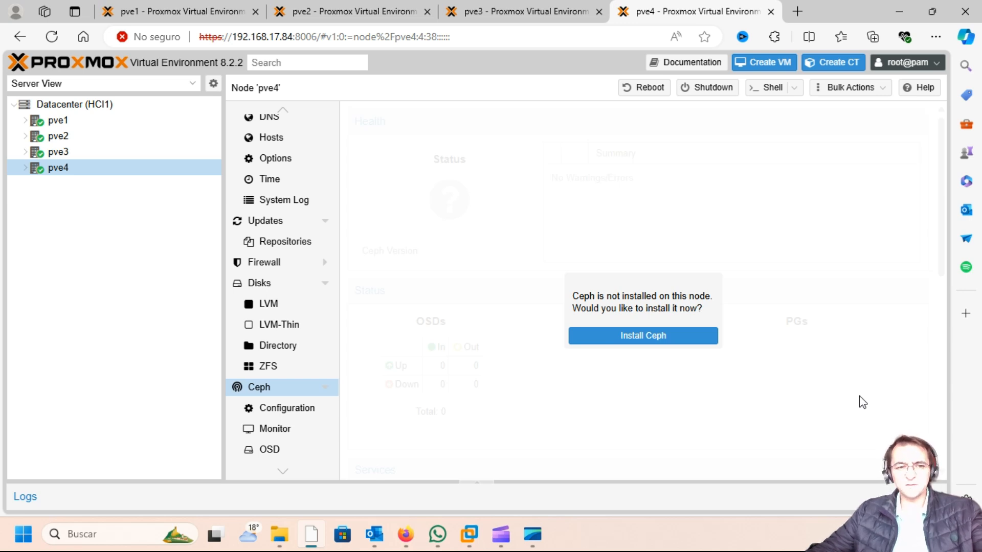
pyautogui.click(660, 338)
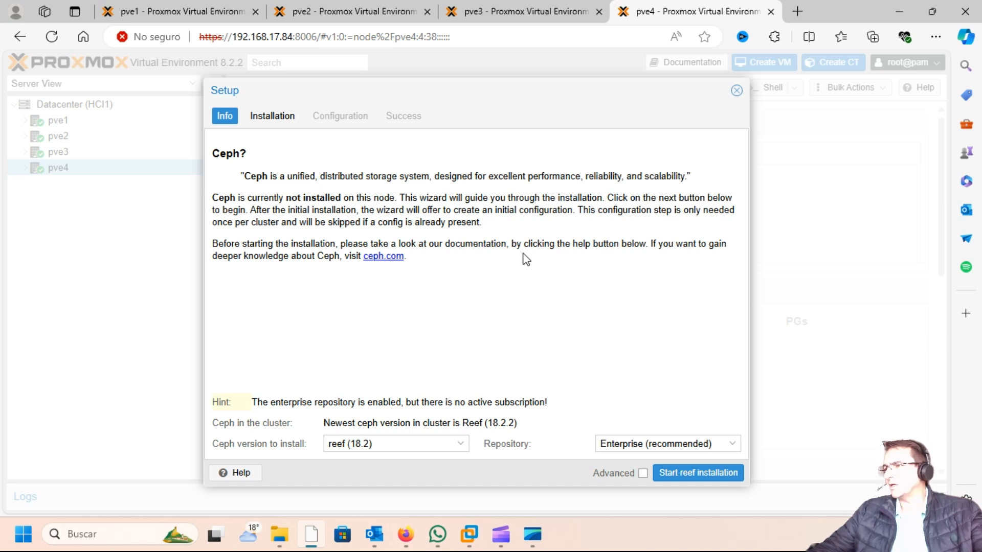
# Step: Install Ceph reef (18.2) on pve4 from the No-Subscription repository, agreeing to the package installation
pyautogui.click(730, 444)
pyautogui.click(674, 478)
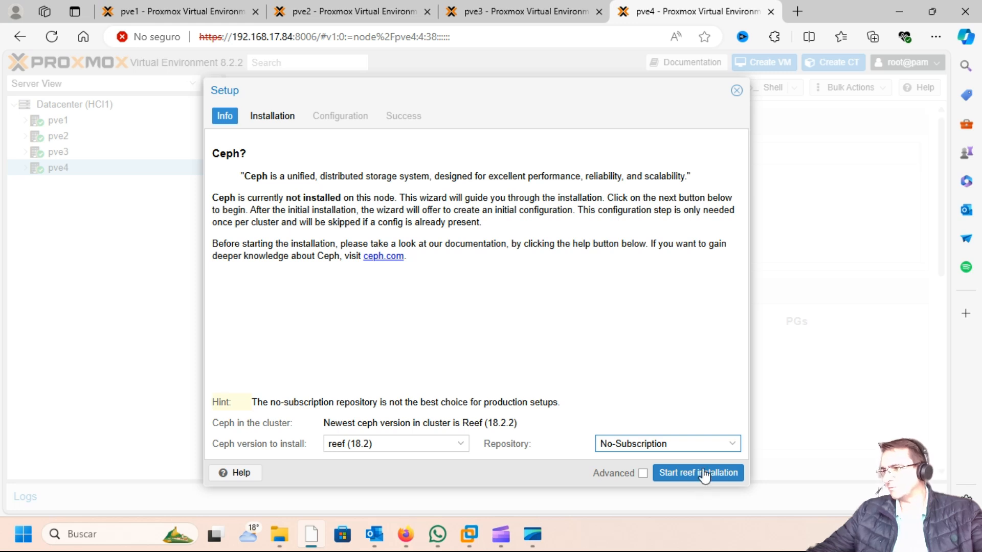
pyautogui.click(699, 477)
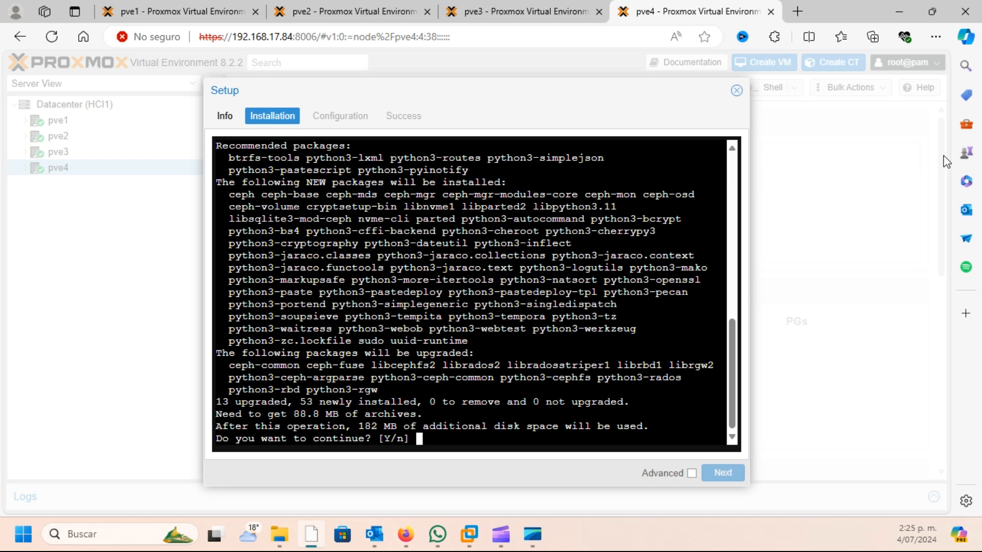
pyautogui.press('Return')
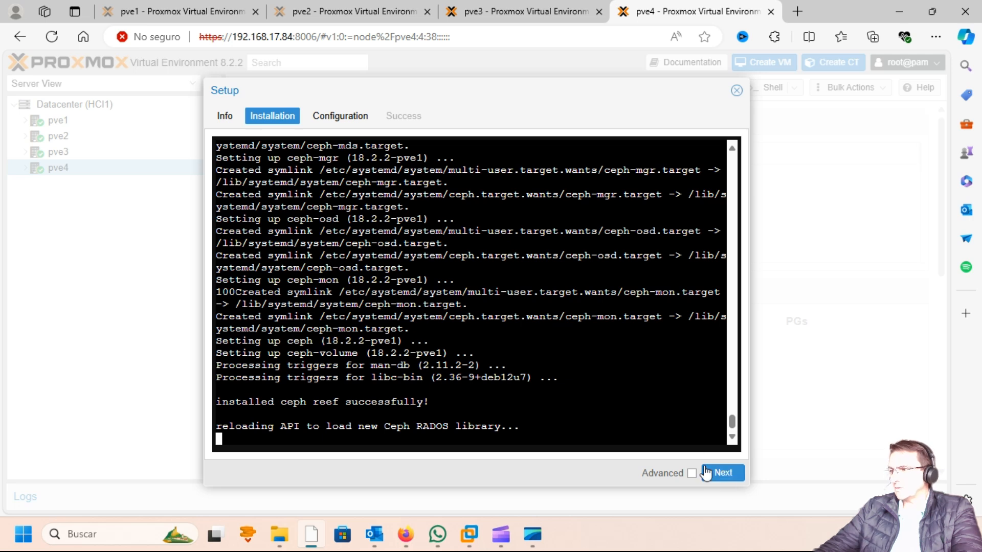
# Step: Keep the cluster's already initialized Ceph configuration and finish the Ceph setup on pve4
pyautogui.click(727, 478)
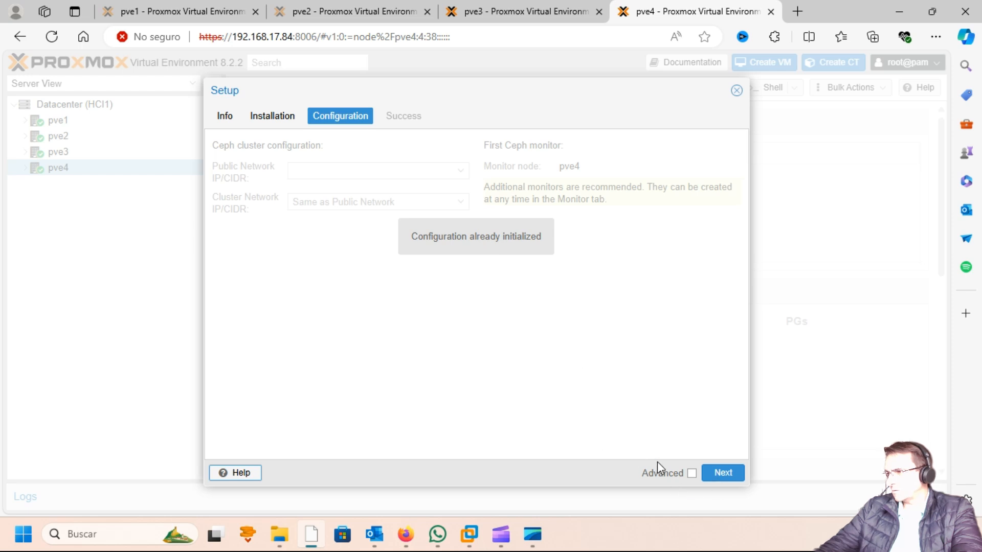
pyautogui.click(722, 475)
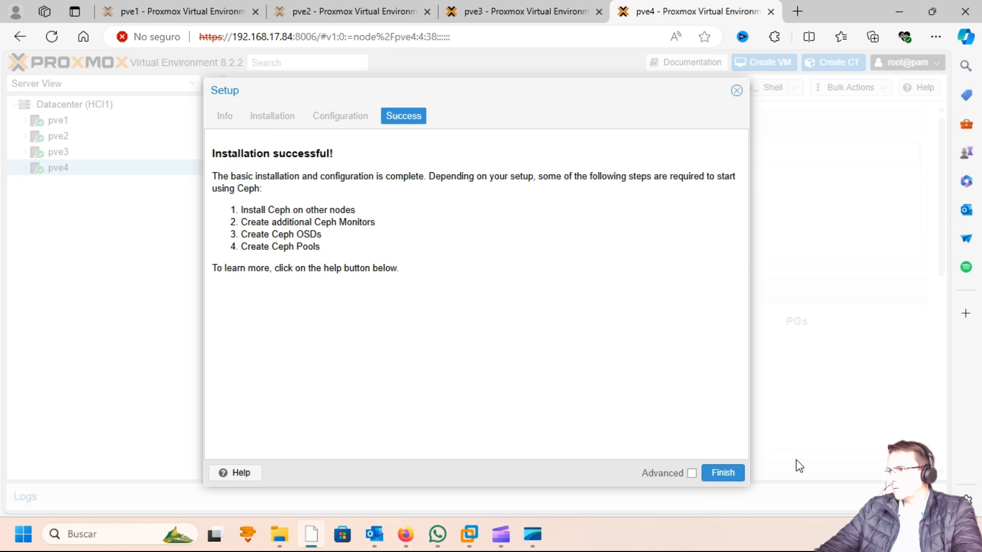
pyautogui.click(735, 478)
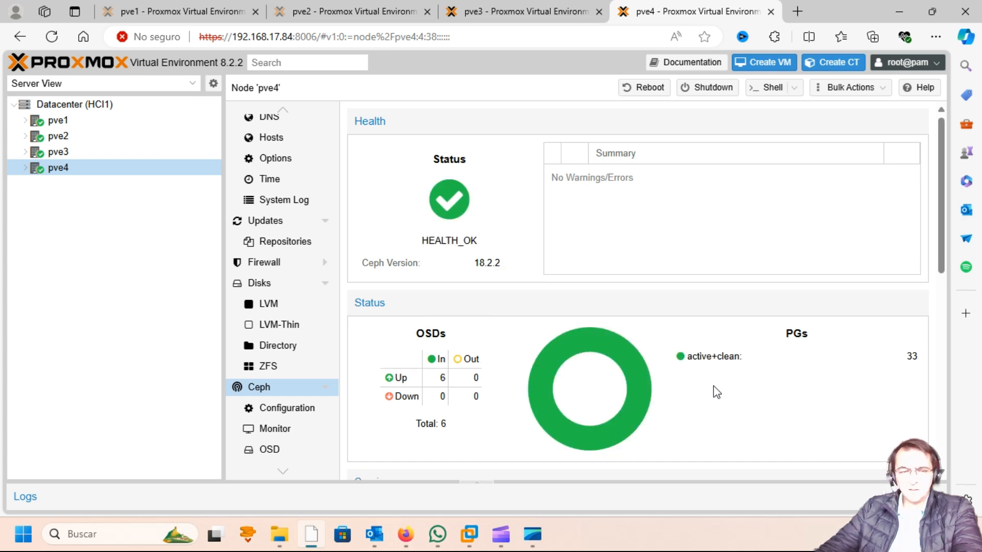
# Step: Examine pve4's Ceph configuration, including the networks, monitor hosts and addresses, and the Crush Map
pyautogui.click(279, 416)
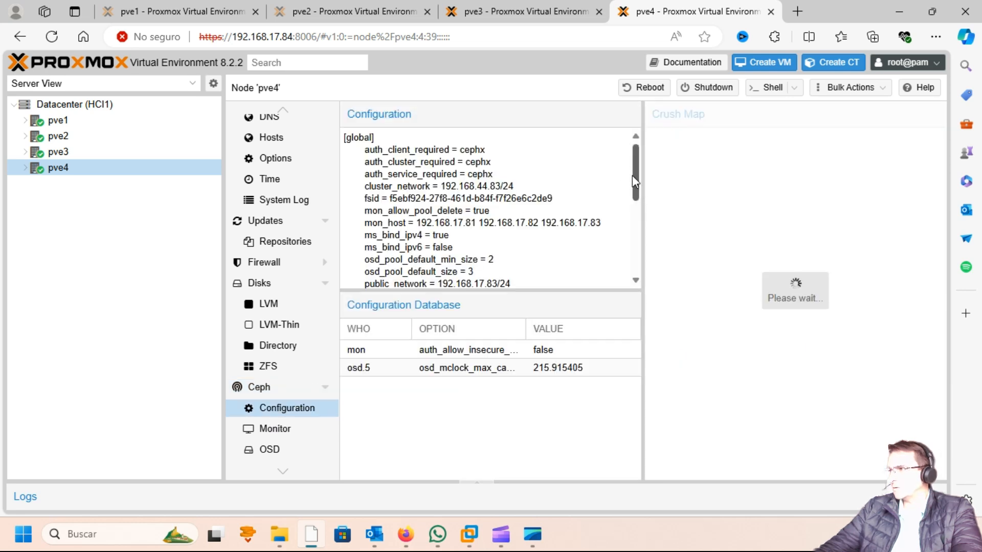
pyautogui.scroll(-1, 636, 189)
pyautogui.moveTo(636, 194); pyautogui.dragTo(642, 297)
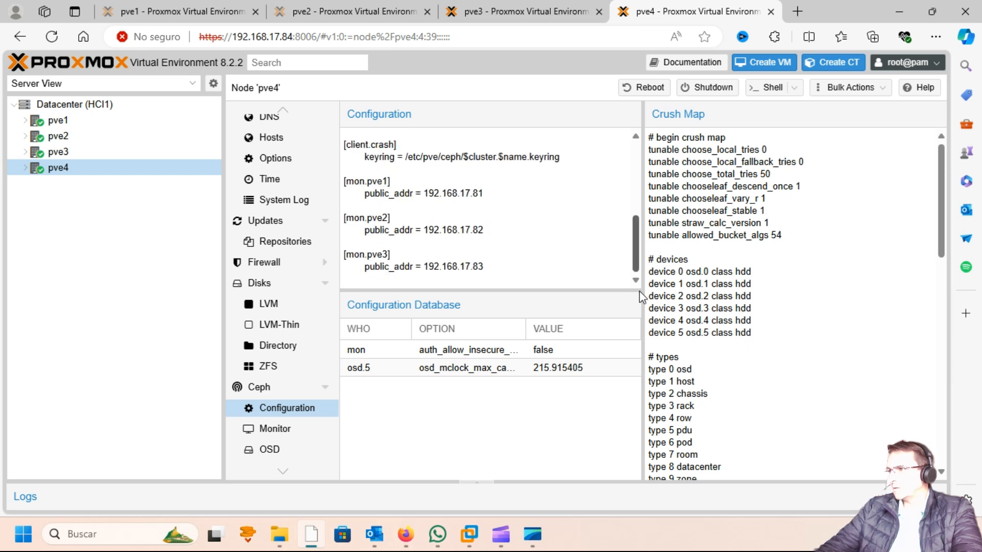
pyautogui.moveTo(639, 291); pyautogui.dragTo(643, 231)
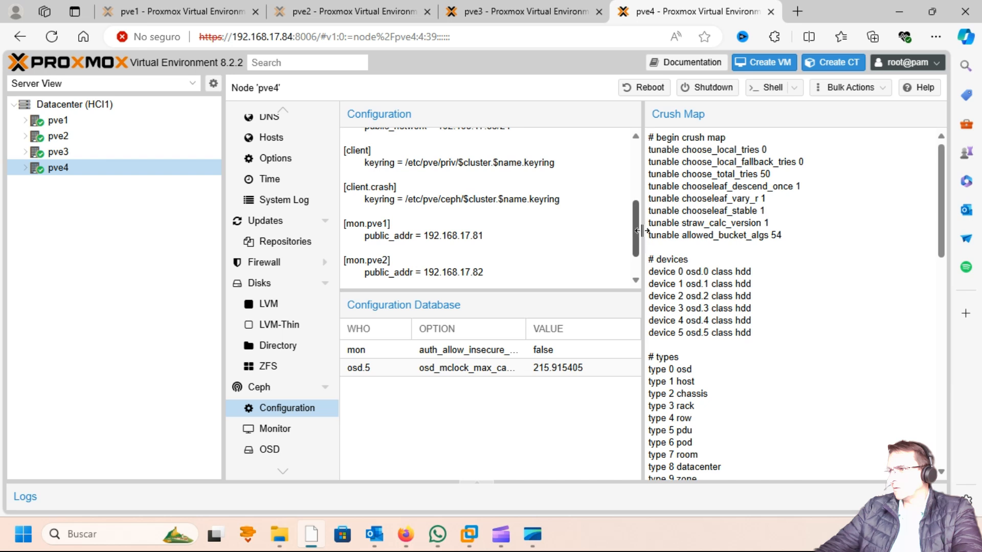
pyautogui.click(271, 391)
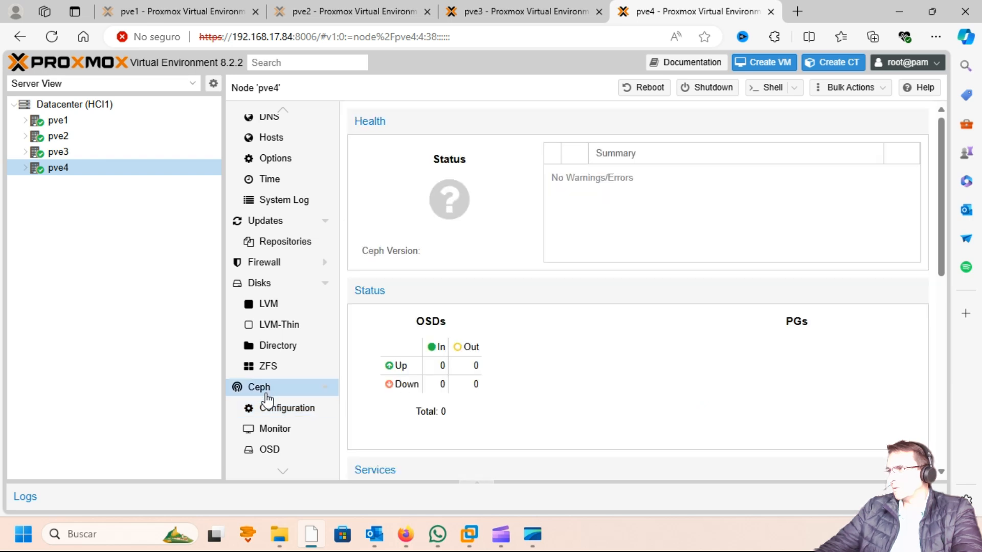
pyautogui.click(291, 412)
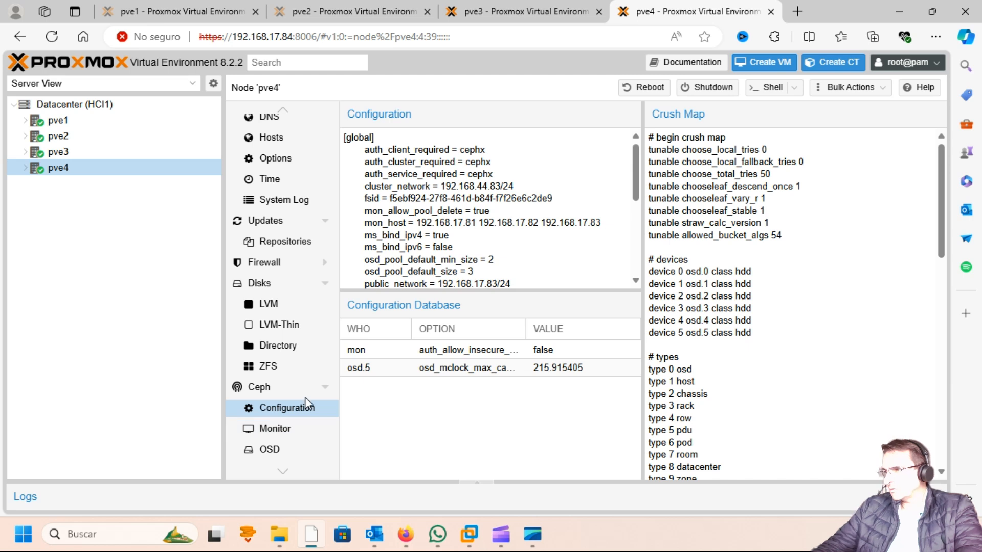
# Step: Create a Ceph OSD on node pve4 using the disk /dev/sdc, with the DB disk left on the OSD disk
pyautogui.scroll(-3, 306, 401)
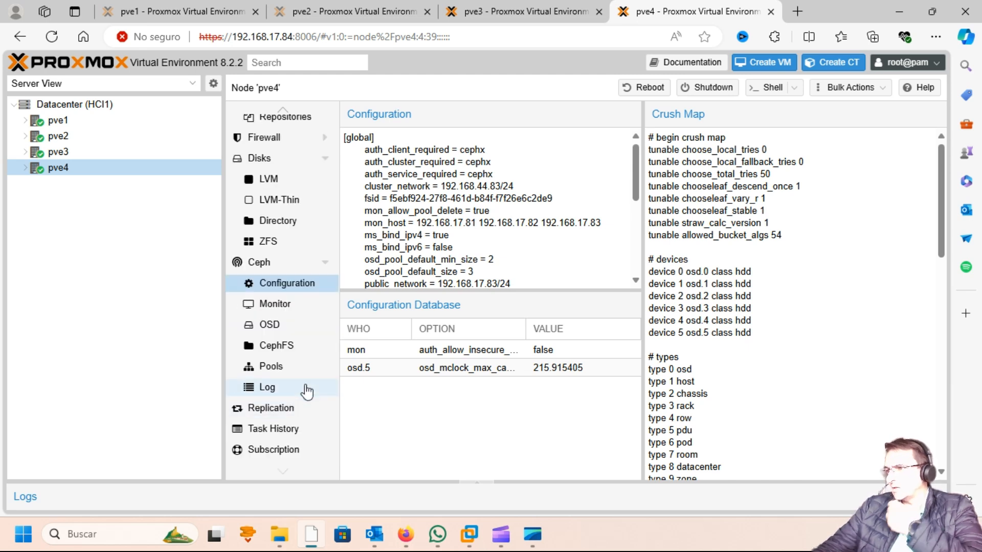
pyautogui.click(267, 328)
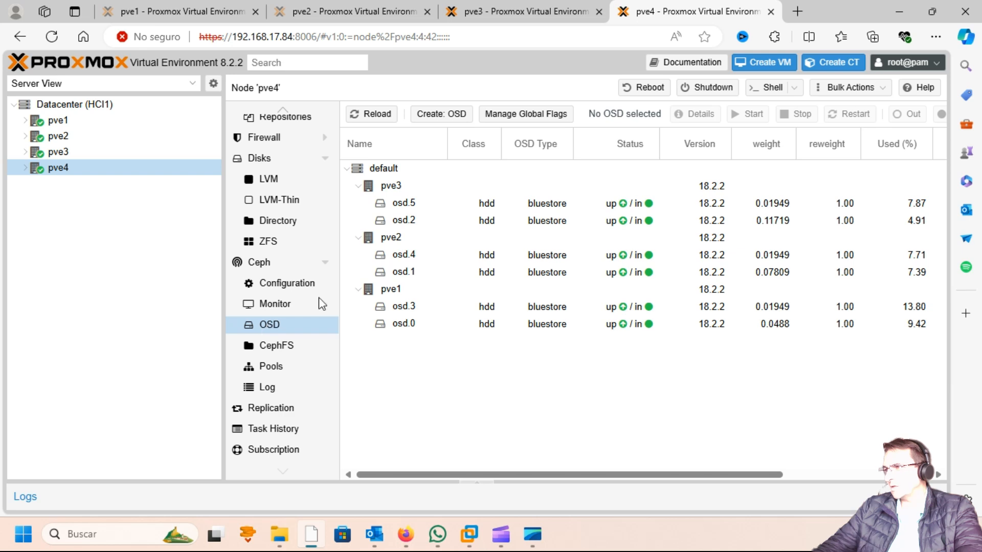
pyautogui.click(448, 123)
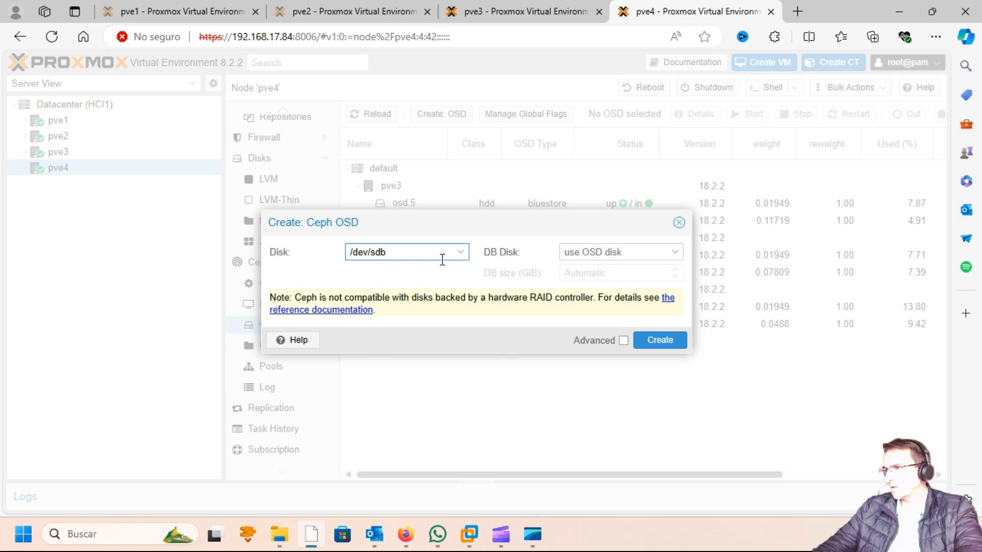
pyautogui.click(461, 253)
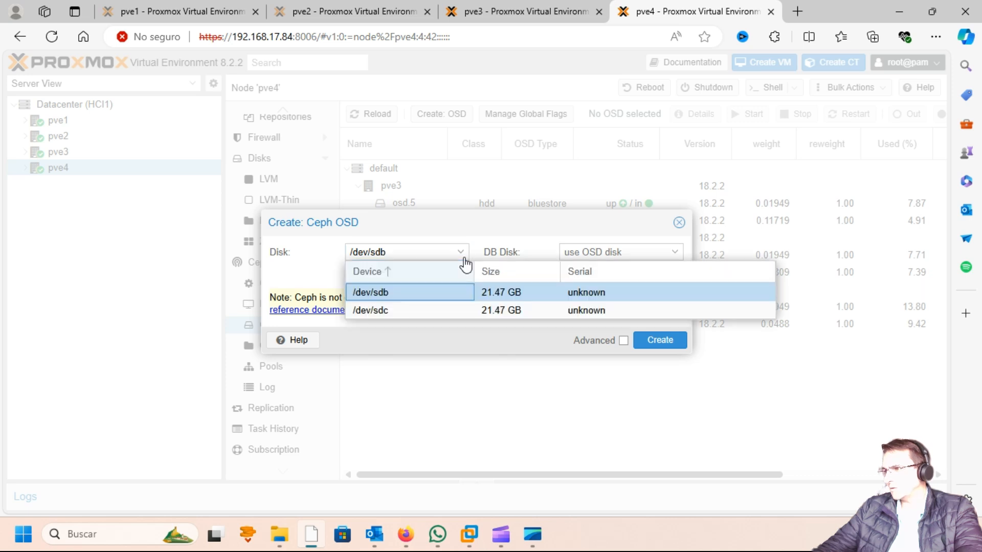
pyautogui.click(380, 310)
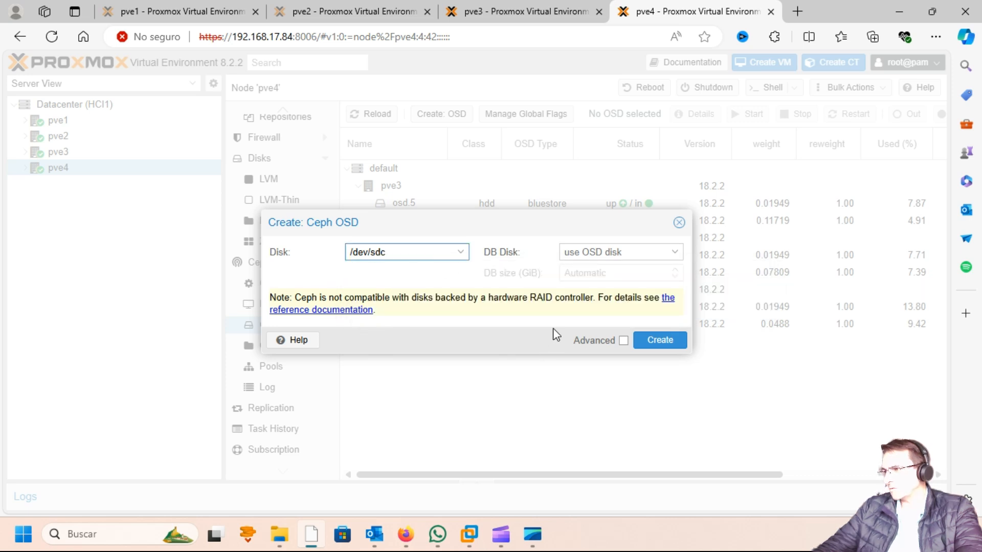
pyautogui.click(658, 342)
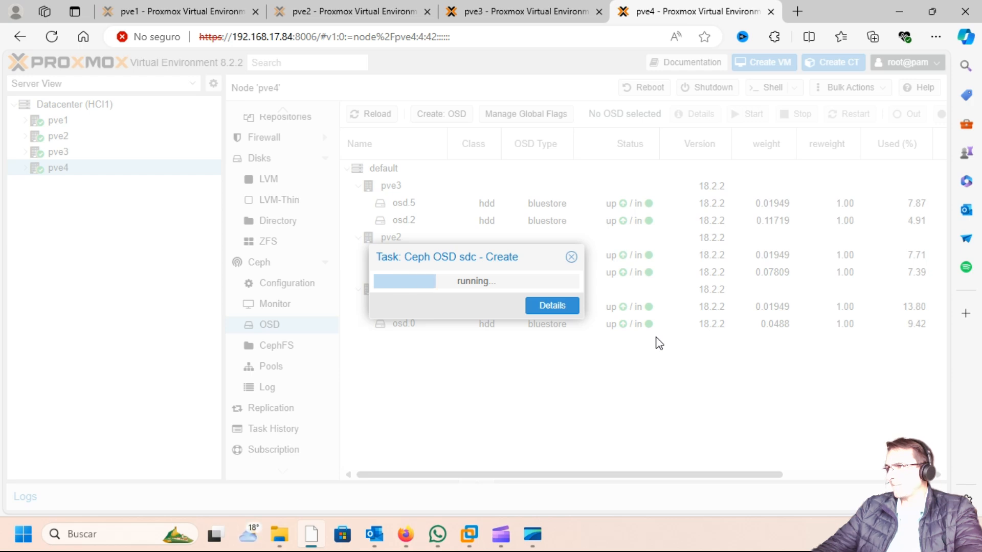
# Step: Follow the output of the sdc OSD creation task until it ends and refresh pve4's OSD list
pyautogui.click(543, 305)
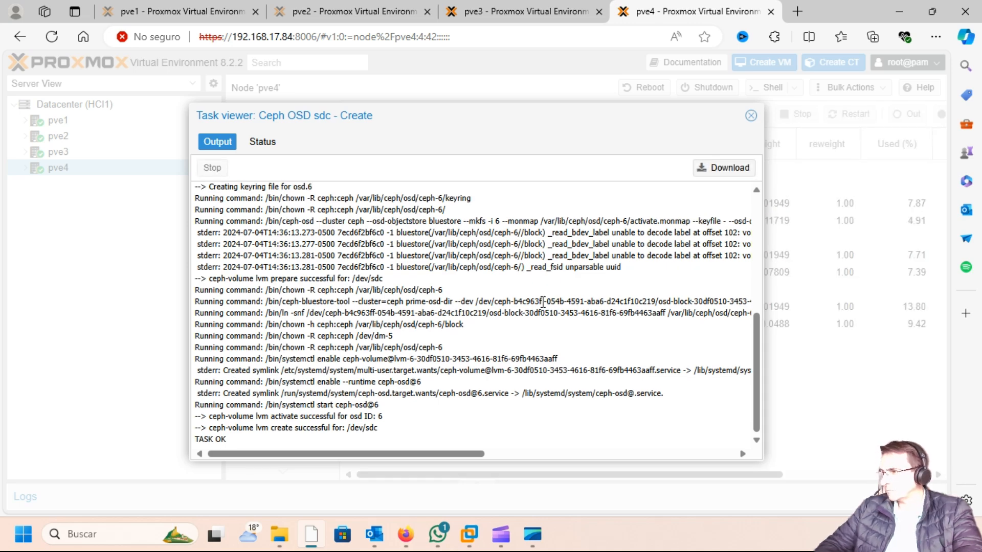
pyautogui.click(750, 117)
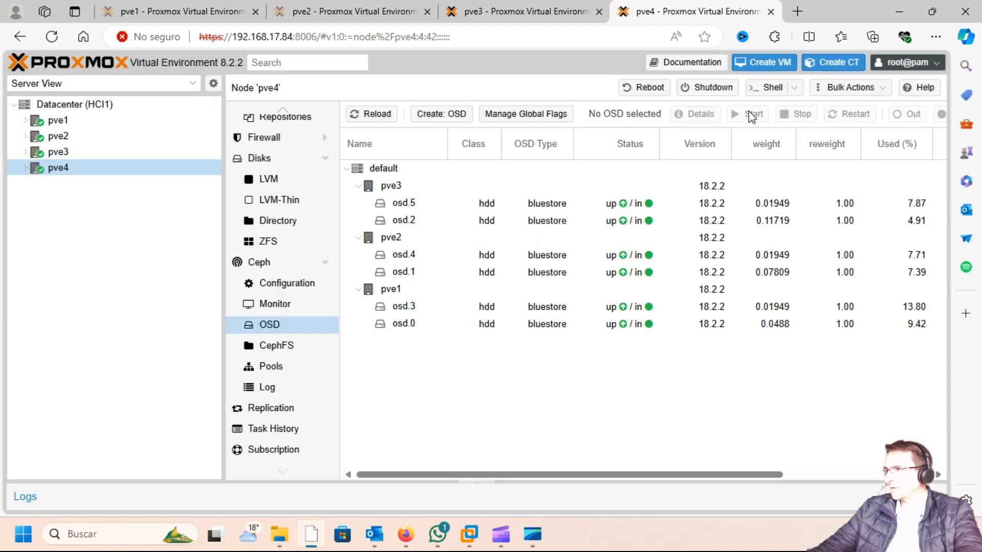
pyautogui.click(390, 119)
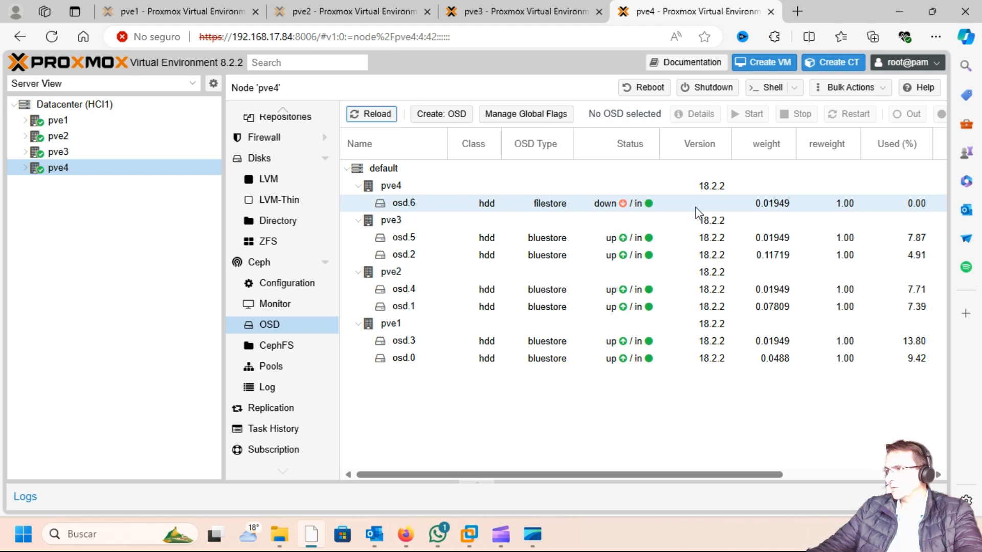
# Step: Create a second Ceph OSD on pve4 using /dev/sdb, check its task output and refresh the OSD list
pyautogui.click(438, 117)
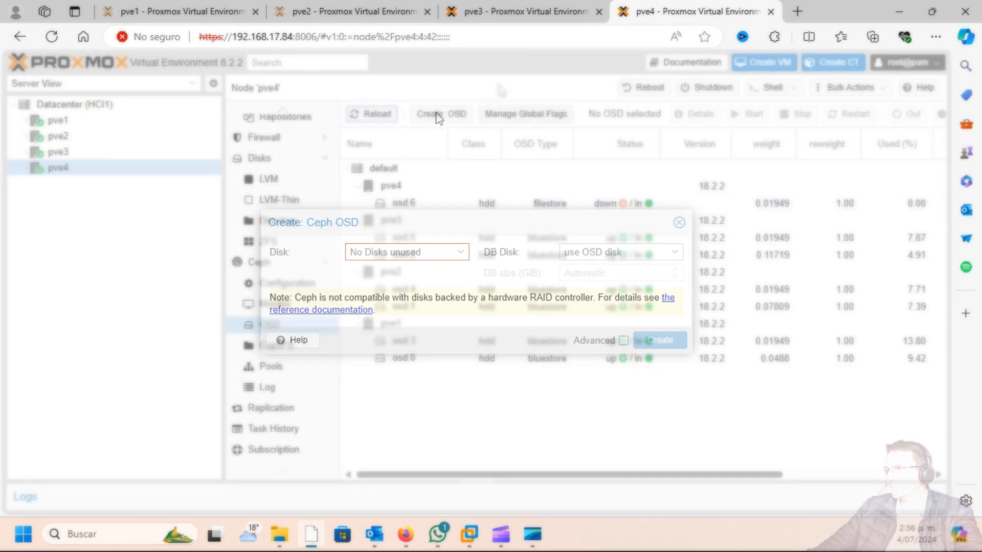
pyautogui.click(667, 343)
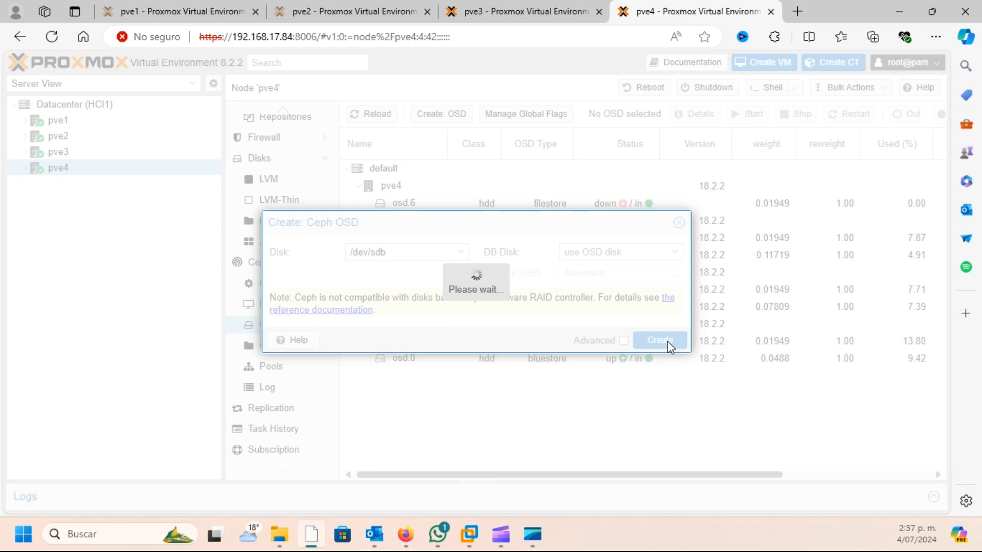
pyautogui.click(556, 309)
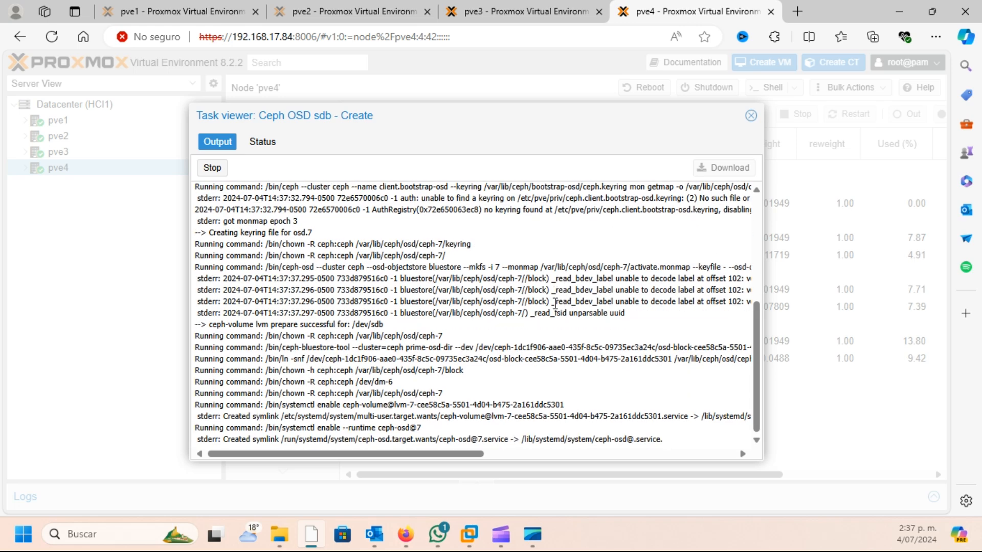
pyautogui.click(751, 116)
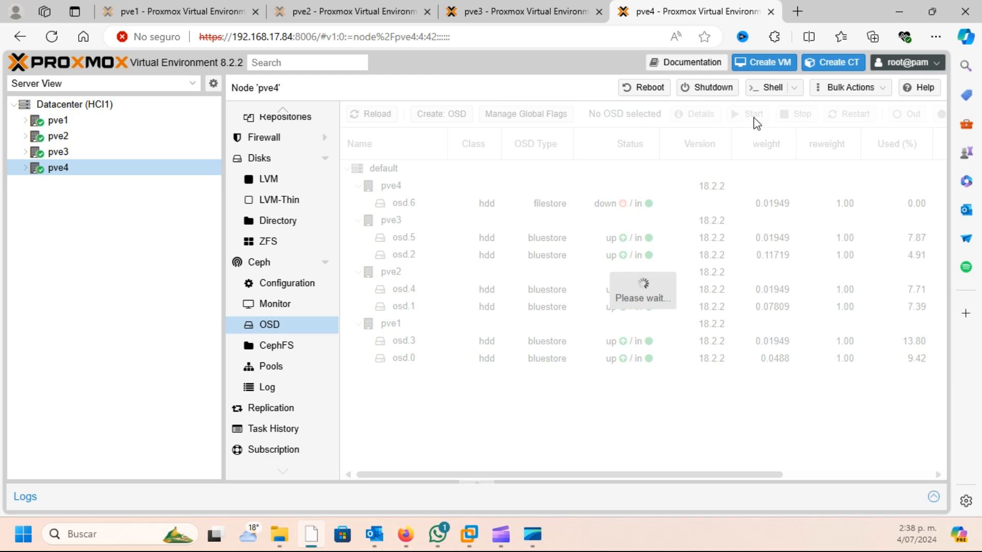
pyautogui.click(374, 113)
pyautogui.click(373, 114)
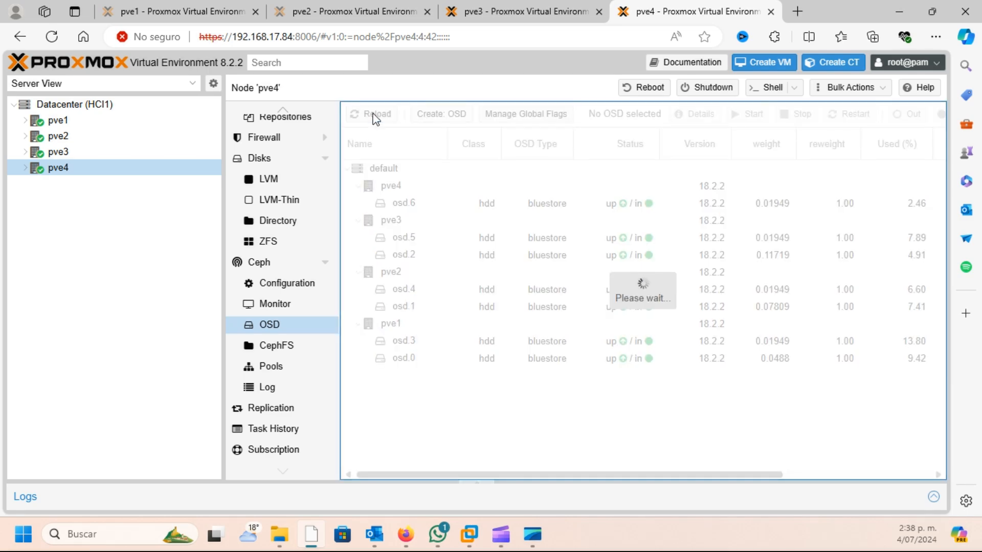
# Step: Review pve4's Ceph overview, covering health, OSD and PG status, services, and storage usage
pyautogui.click(263, 267)
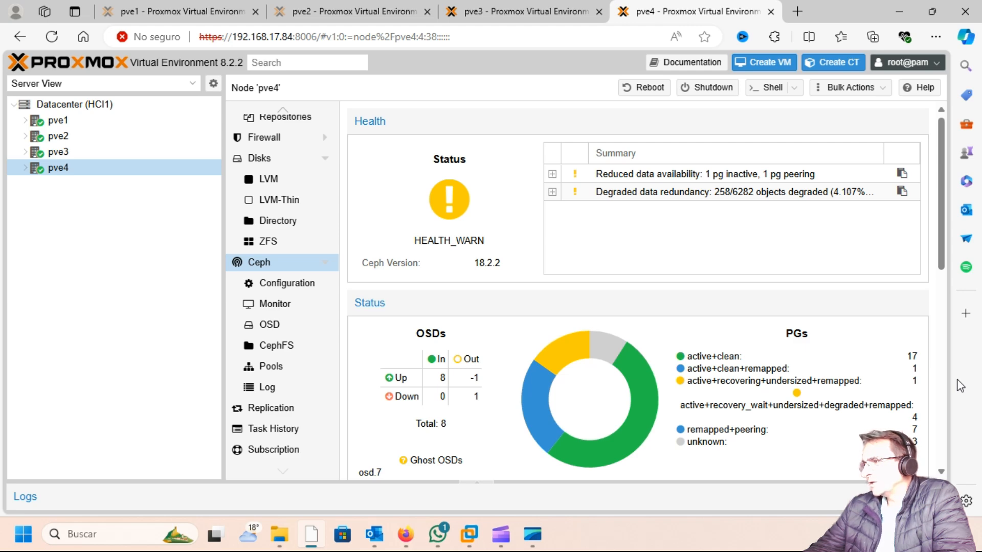
pyautogui.scroll(-4, 846, 382)
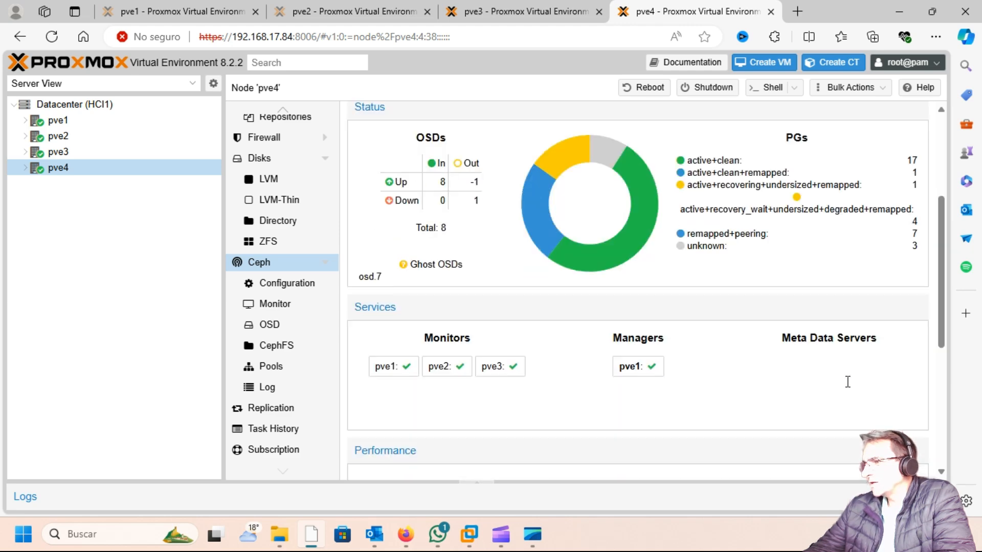
pyautogui.scroll(-1, 846, 381)
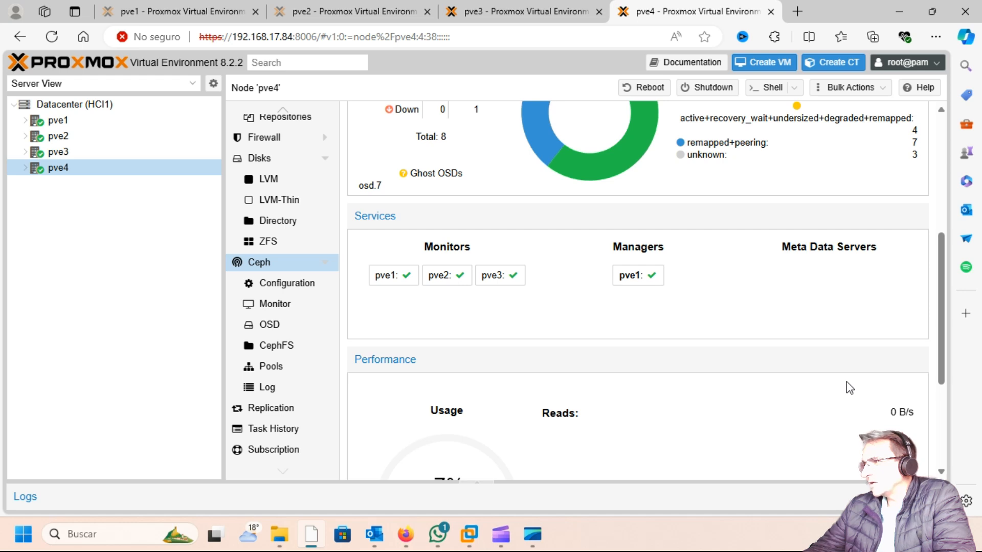
pyautogui.scroll(-4, 845, 381)
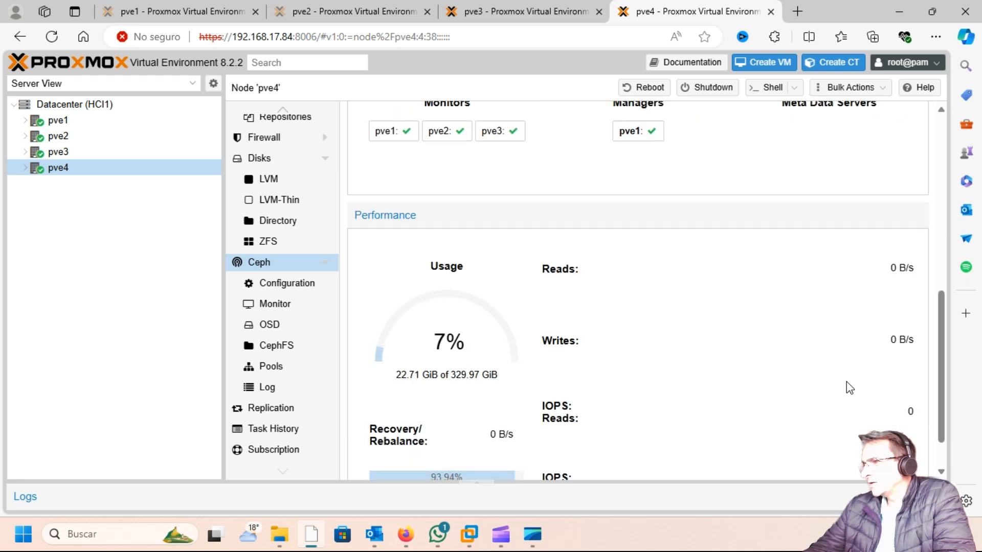
pyautogui.scroll(10, 845, 382)
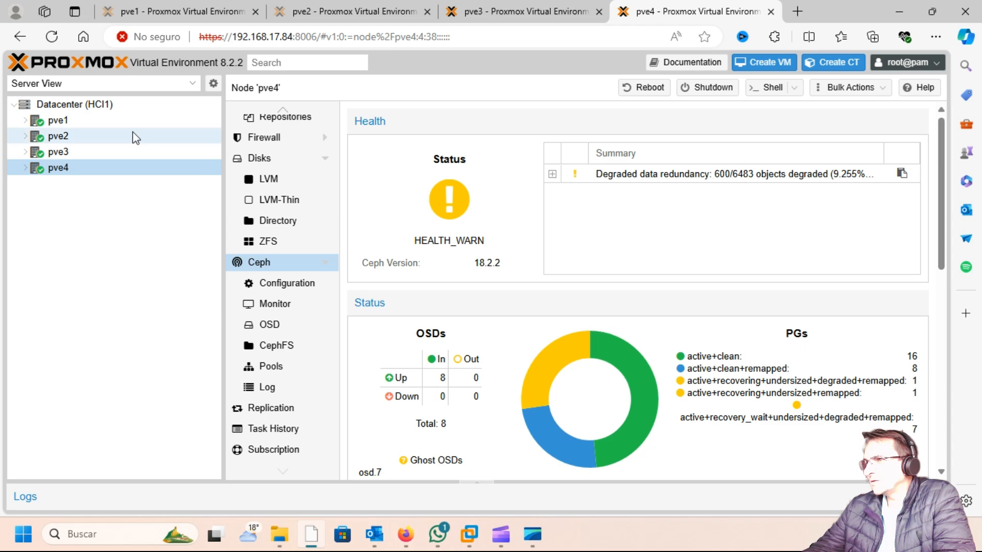
# Step: Examine the Ceph overview of the HCI1 datacenter, including health, services, recovery progress, and used and total storage capacity
pyautogui.click(66, 106)
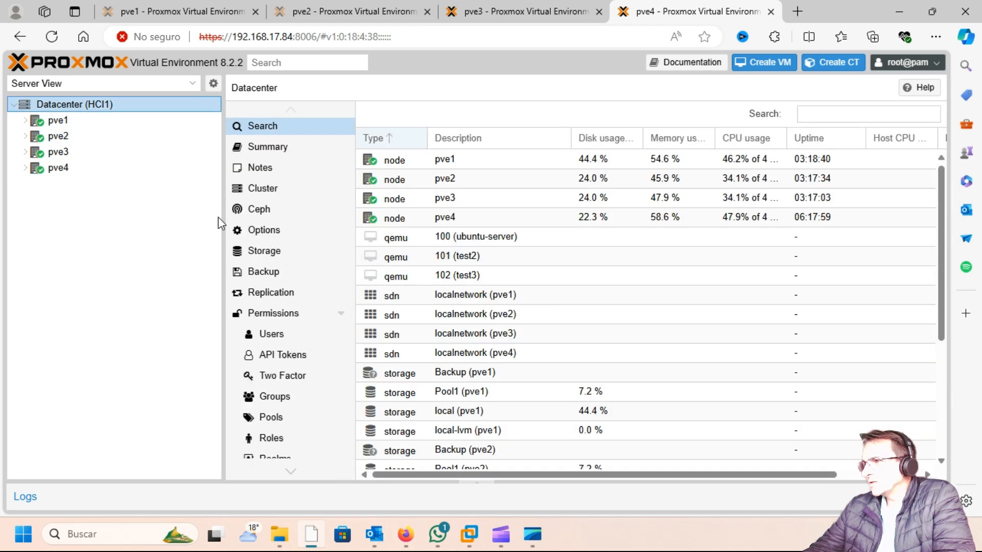
pyautogui.scroll(-3, 286, 286)
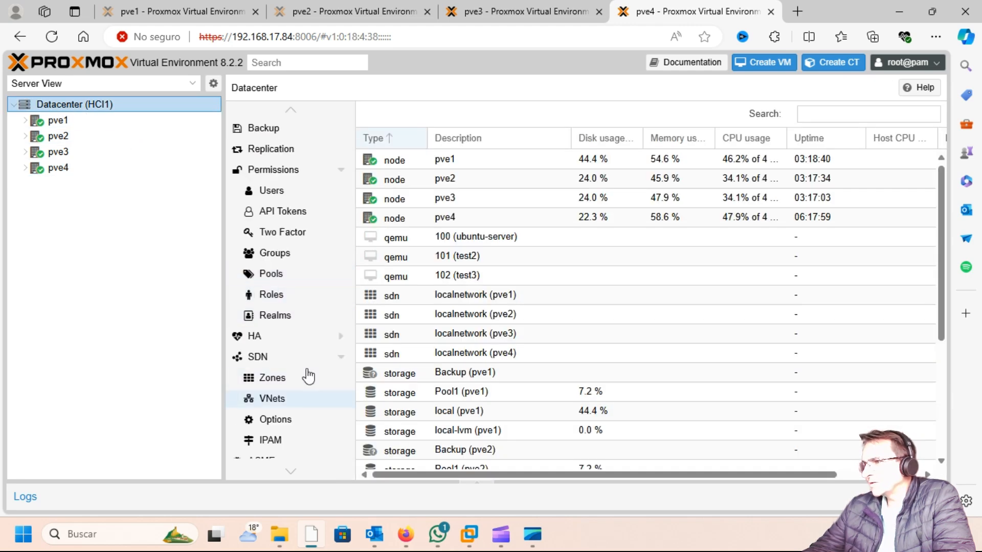
pyautogui.scroll(-3, 305, 377)
pyautogui.scroll(3, 285, 283)
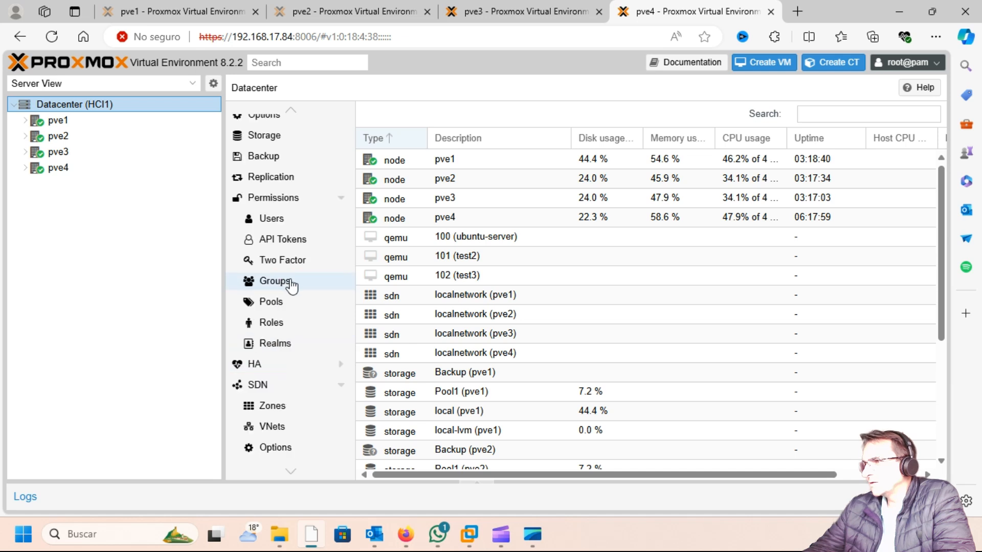
pyautogui.scroll(3, 335, 296)
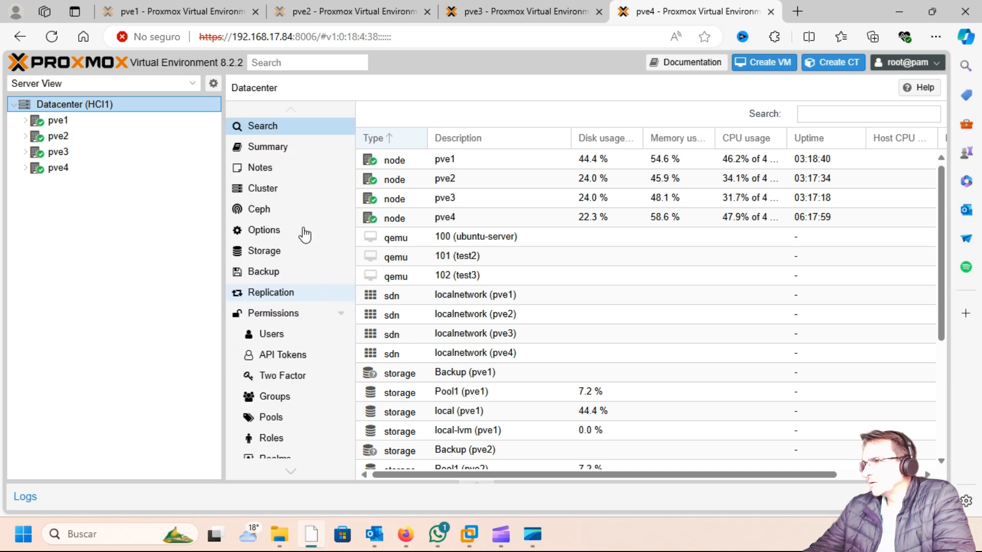
pyautogui.click(267, 216)
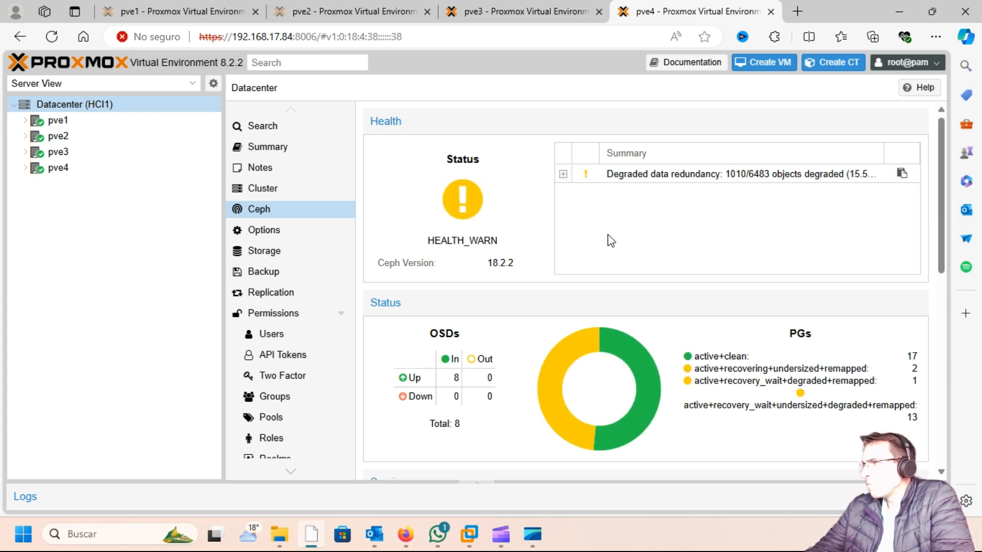
pyautogui.scroll(-5, 794, 276)
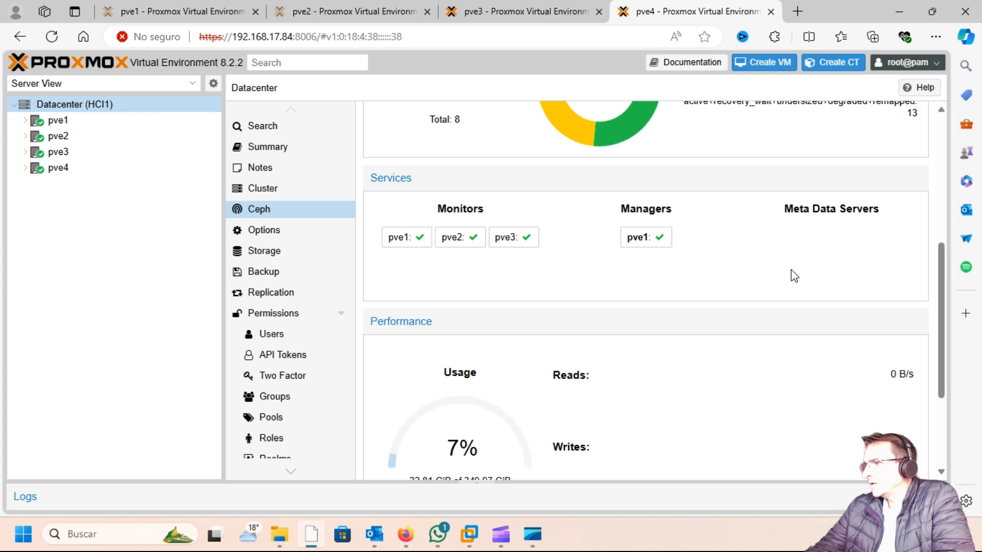
pyautogui.scroll(-3, 794, 276)
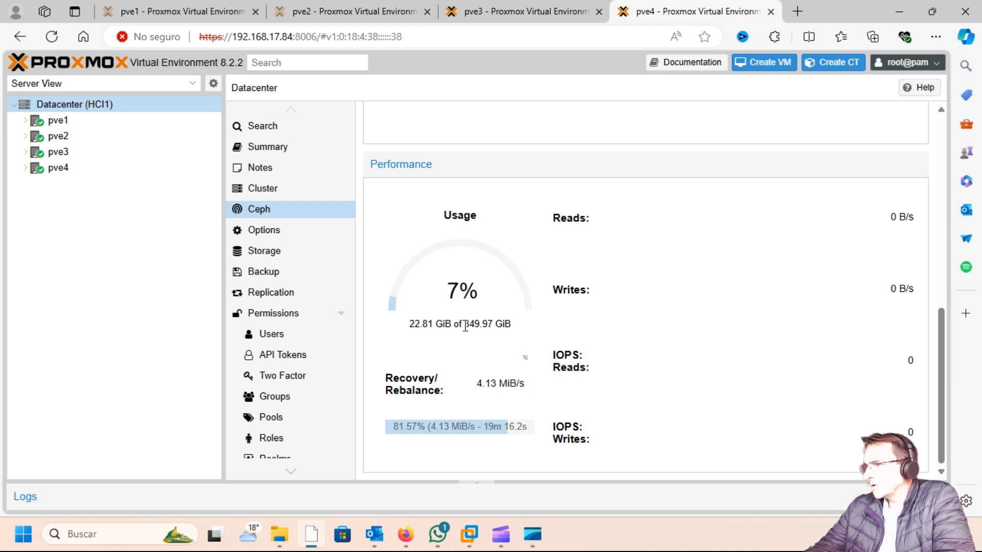
pyautogui.moveTo(463, 323); pyautogui.dragTo(498, 330)
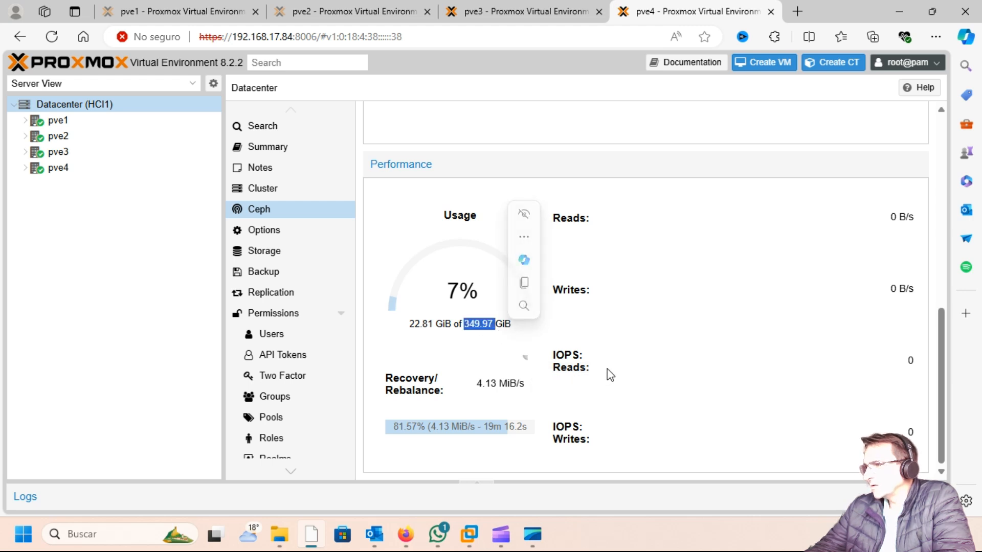
pyautogui.click(430, 324)
pyautogui.moveTo(430, 324); pyautogui.dragTo(408, 325)
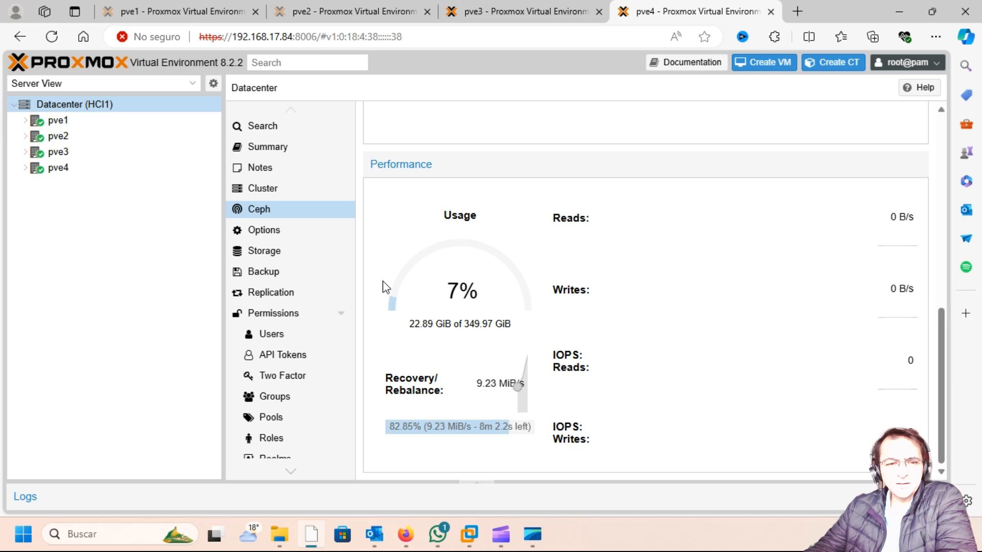
# Step: Switch to the pve1 session
pyautogui.click(167, 21)
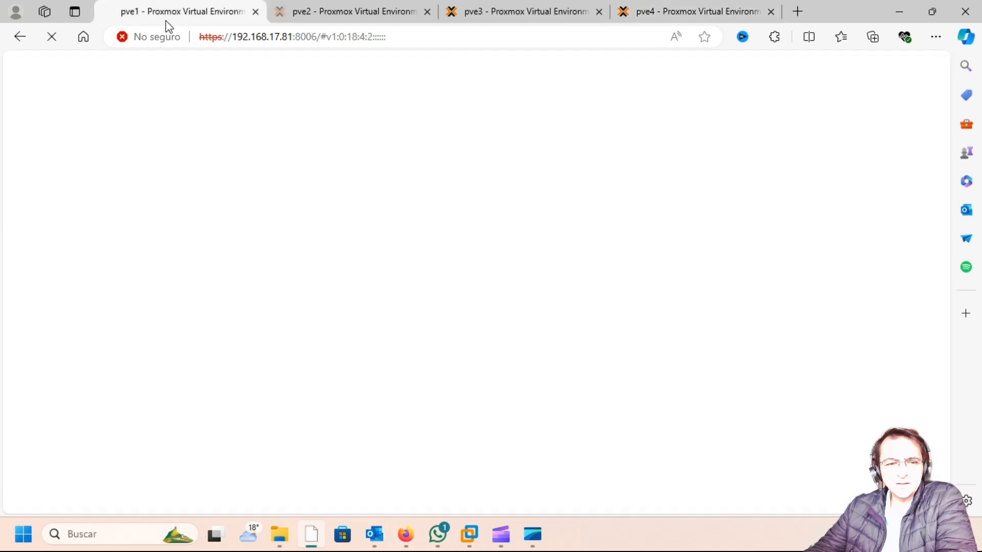